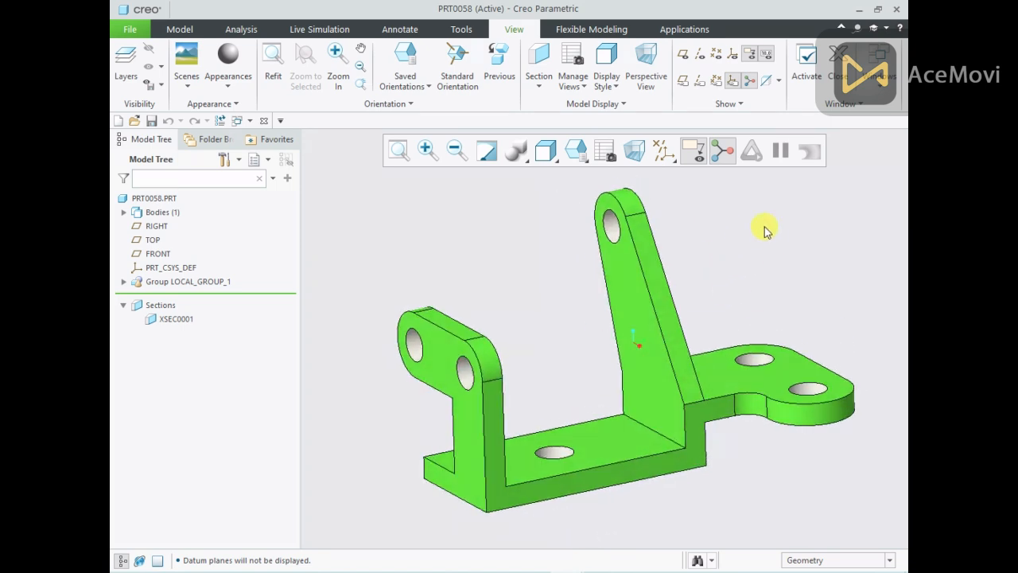
Step: Switch to the PRT0060 part window and turn on the display of all datum features
{"action": "left_click", "coordinate": [883, 94]}
{"action": "left_click", "coordinate": [869, 106]}
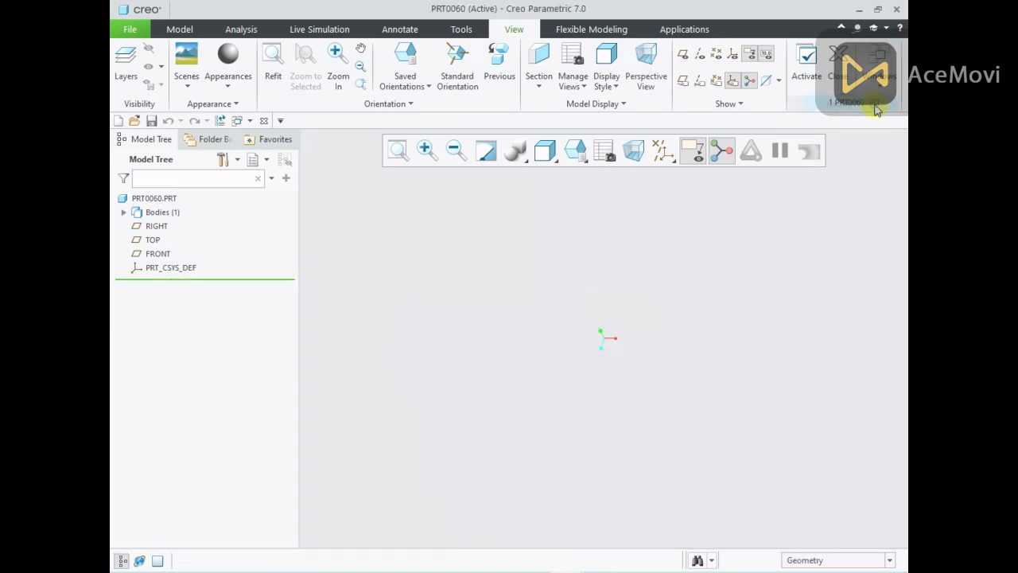
{"action": "left_click", "coordinate": [662, 151]}
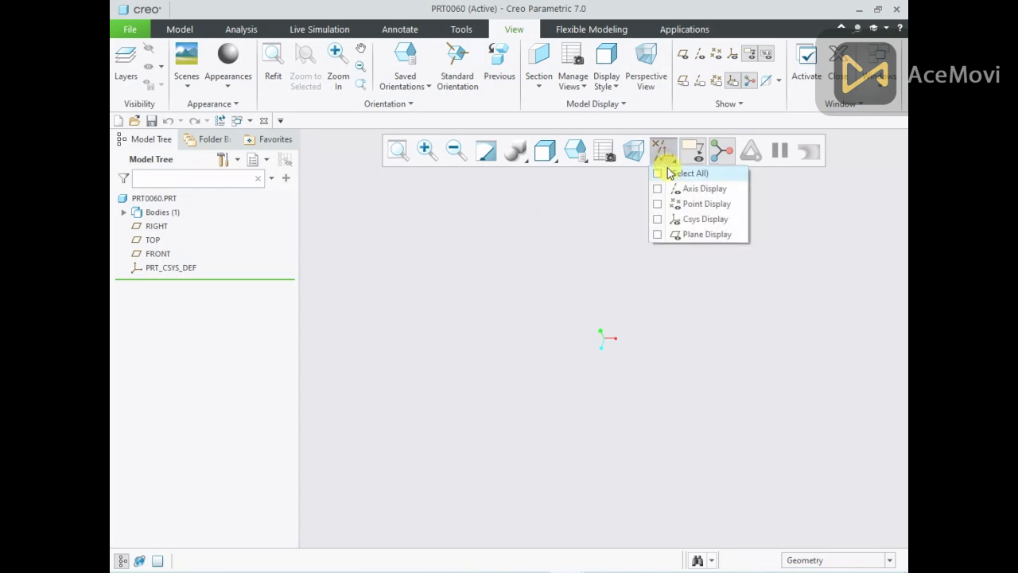
{"action": "left_click", "coordinate": [660, 171]}
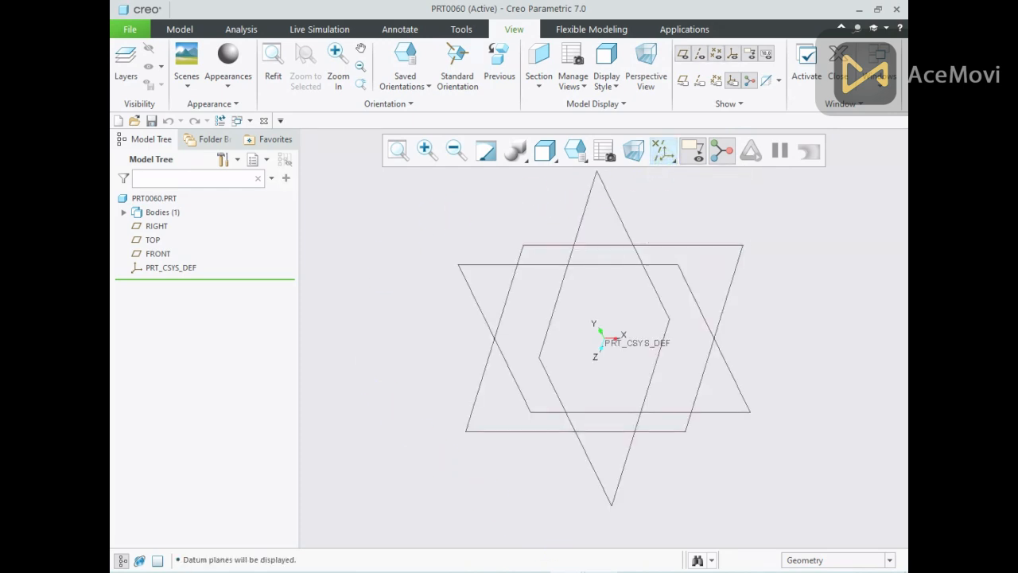
Step: Start an Extrude sketch on the FRONT plane and orient the view parallel to the sketch
{"action": "key", "text": "alt+Tab"}
{"action": "left_click", "coordinate": [159, 254]}
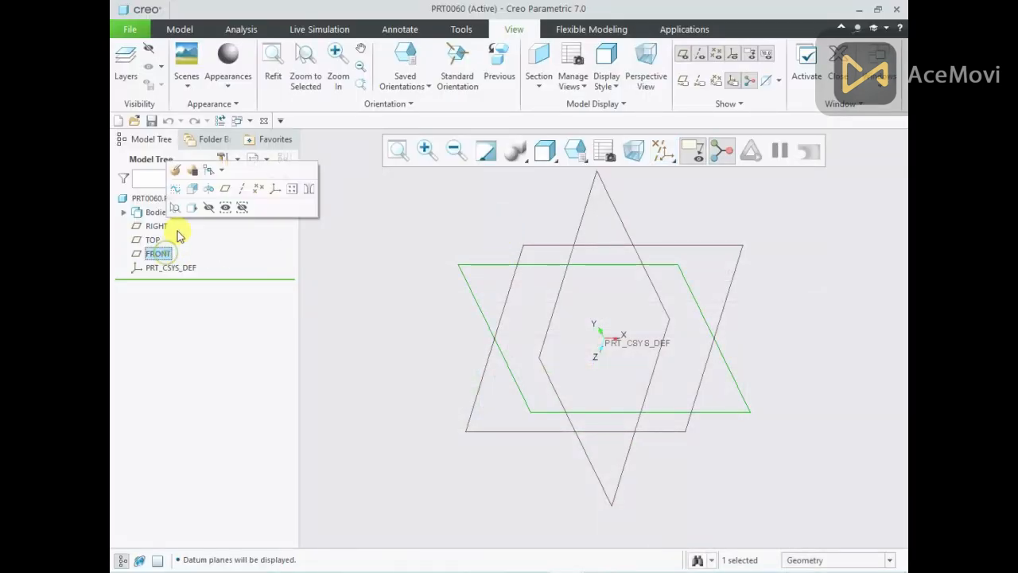
{"action": "left_click", "coordinate": [192, 188]}
{"action": "left_click", "coordinate": [647, 150]}
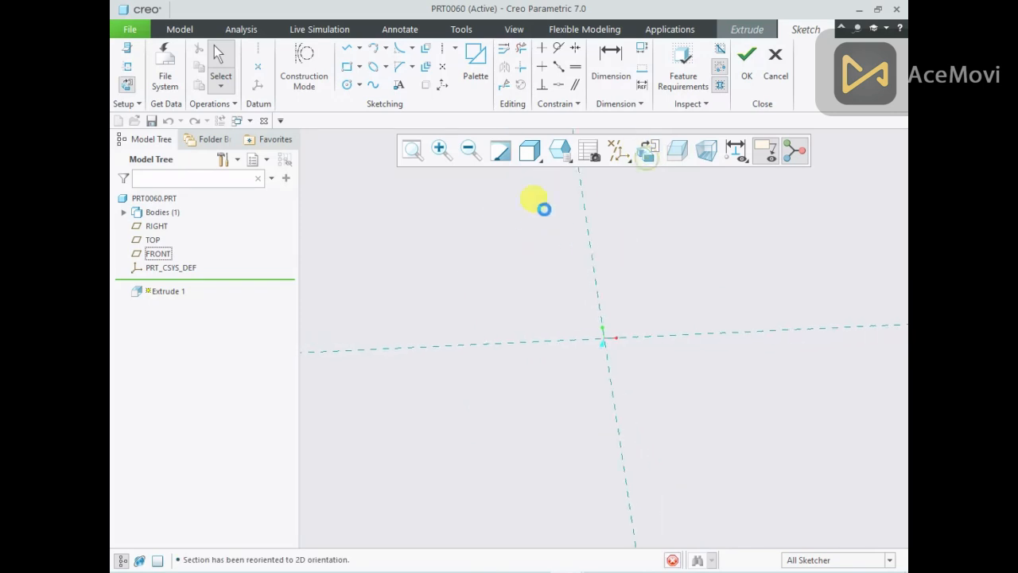
Step: Sketch two concentric circles centred on the origin, about 228 mm and 153 mm in diameter
{"action": "right_click", "coordinate": [505, 223]}
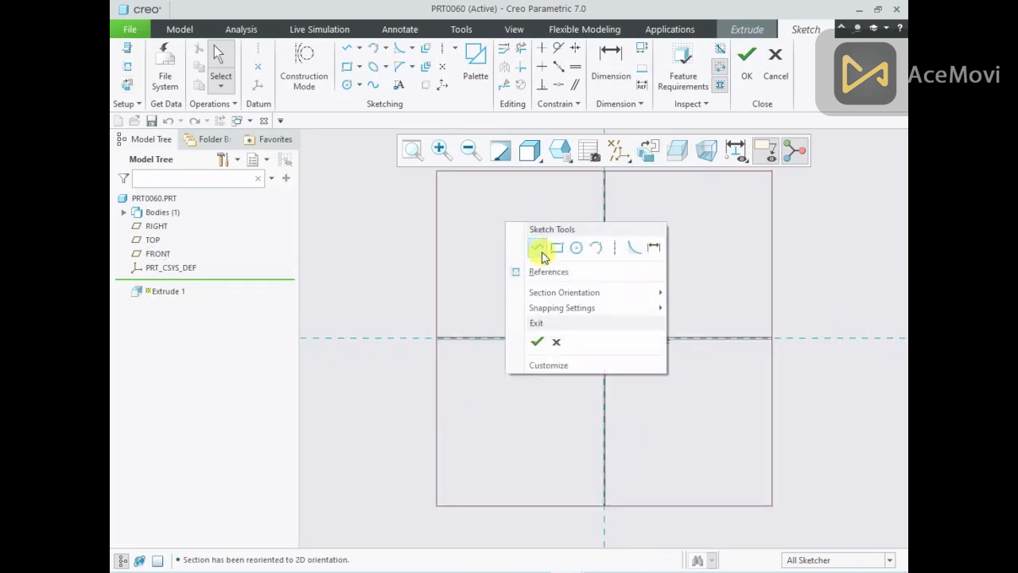
{"action": "left_click", "coordinate": [584, 246]}
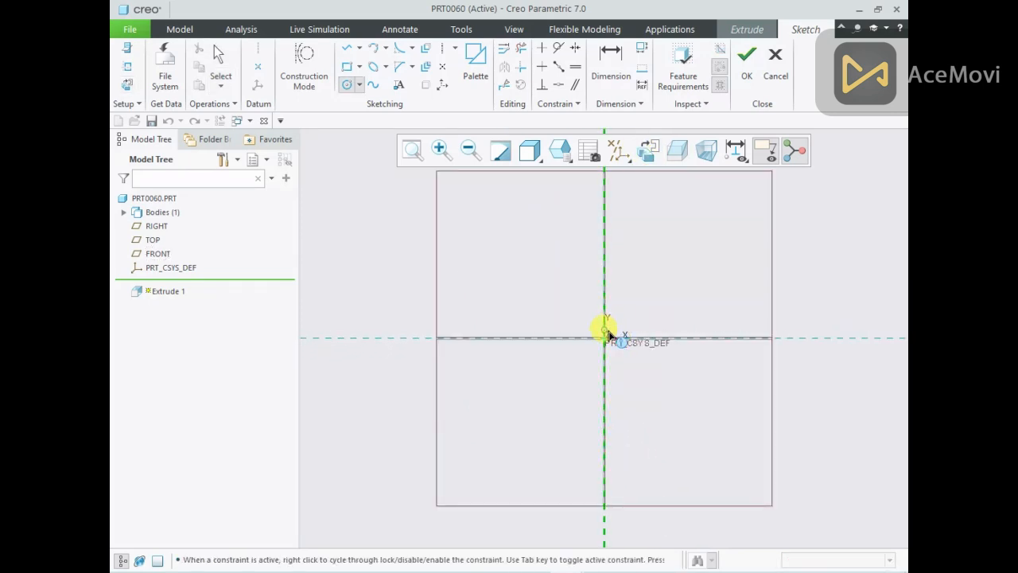
{"action": "left_click", "coordinate": [606, 340]}
{"action": "left_click", "coordinate": [641, 272]}
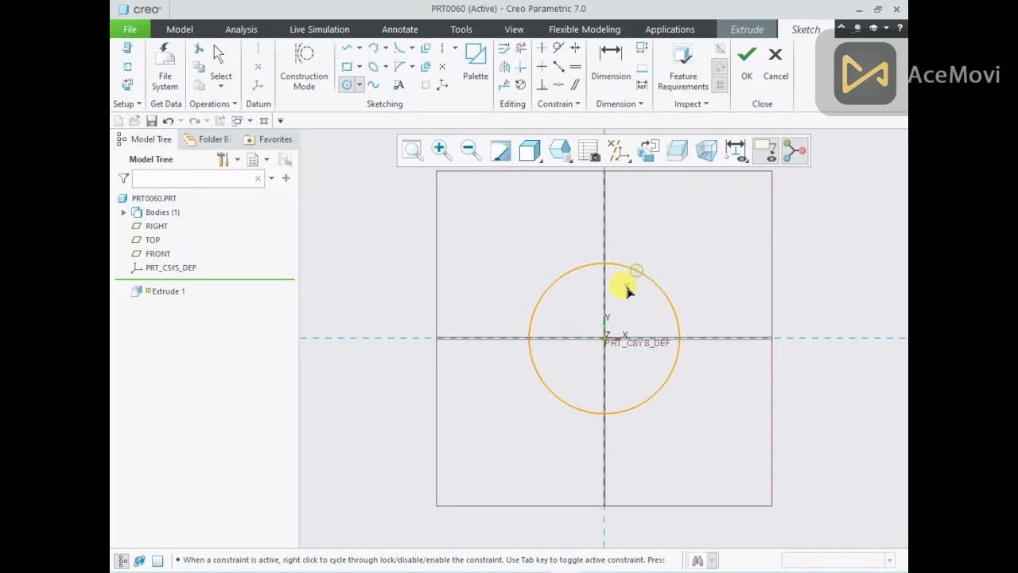
{"action": "left_click", "coordinate": [605, 339]}
{"action": "left_click", "coordinate": [622, 290]}
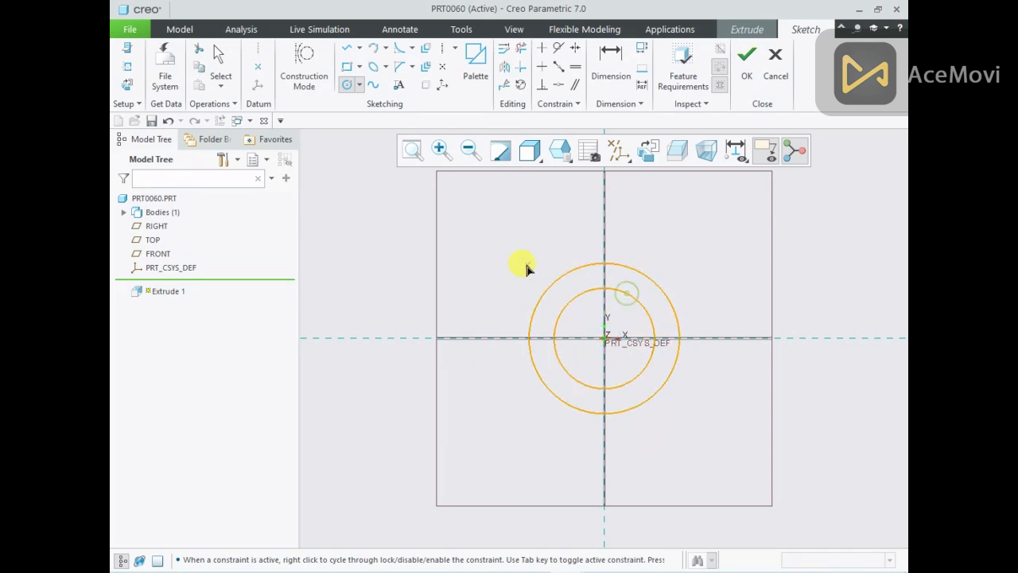
{"action": "middle_click", "coordinate": [524, 267]}
{"action": "scroll", "coordinate": [524, 267], "scroll_direction": "up", "scroll_amount": 2}
{"action": "scroll", "coordinate": [619, 282], "scroll_direction": "down", "scroll_amount": 1}
Step: Set the outer circle's diameter to 80 mm
{"action": "left_click", "coordinate": [511, 249]}
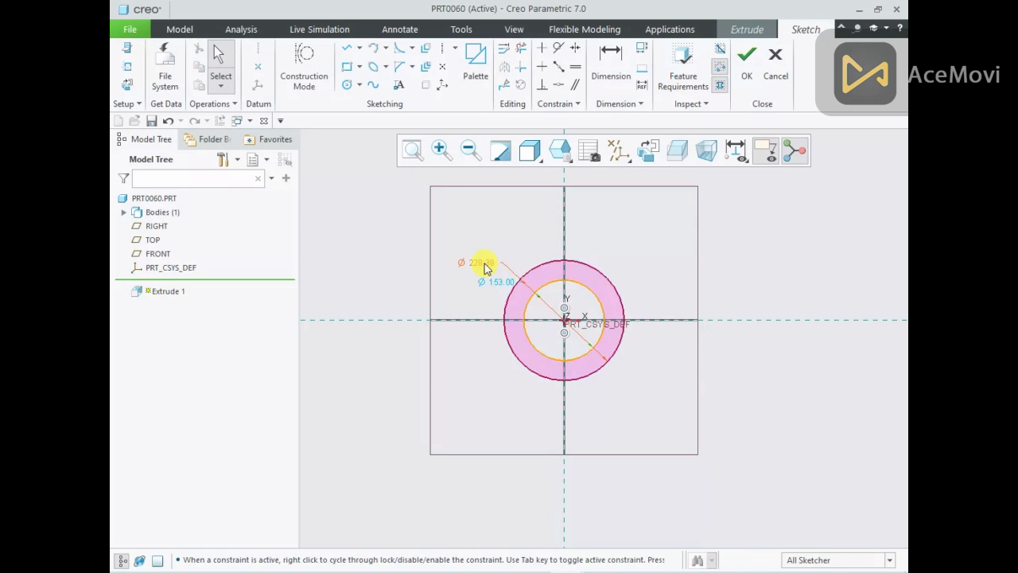
{"action": "double_click", "coordinate": [484, 263]}
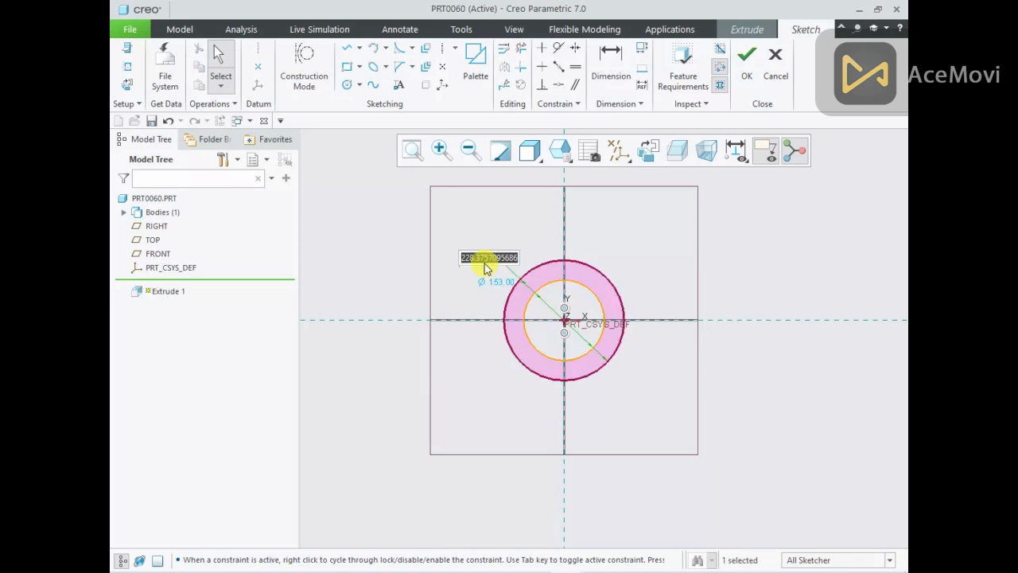
{"action": "type", "text": "80"}
{"action": "key", "text": "Return"}
{"action": "left_click", "coordinate": [466, 275]}
{"action": "double_click", "coordinate": [507, 291]}
{"action": "key", "text": "Return"}
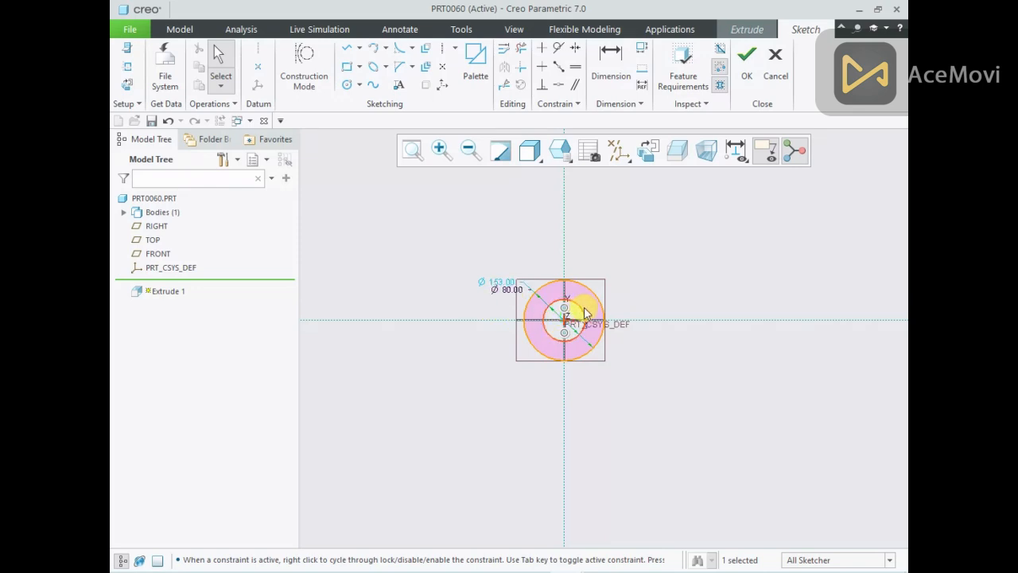
Step: Set the 153 mm circle's diameter to 34 mm and rearrange the diameter dimensions outside the circles
{"action": "left_click_drag", "start_coordinate": [443, 258], "coordinate": [482, 250]}
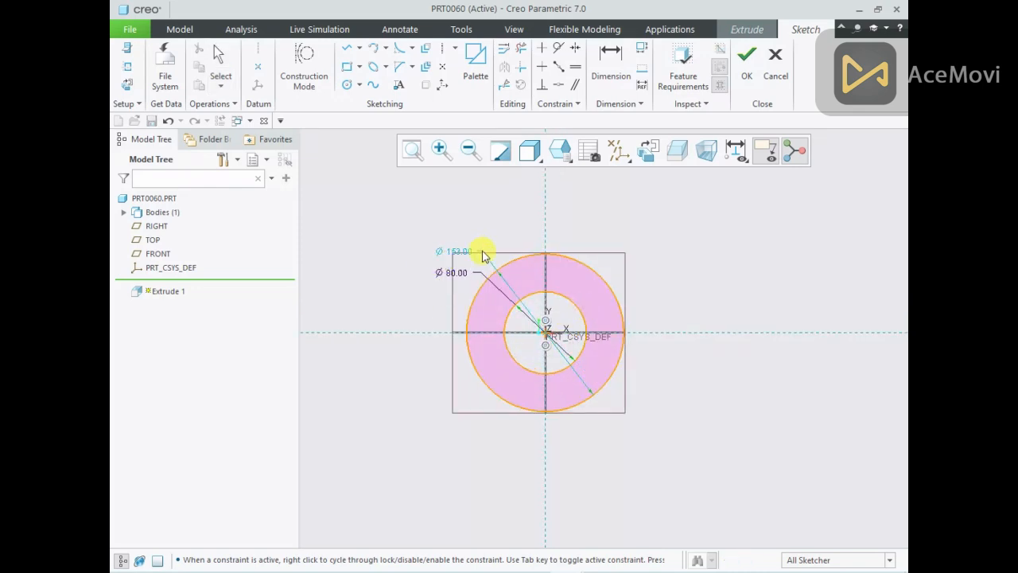
{"action": "double_click", "coordinate": [467, 250]}
{"action": "type", "text": "80"}
{"action": "key", "text": "Return"}
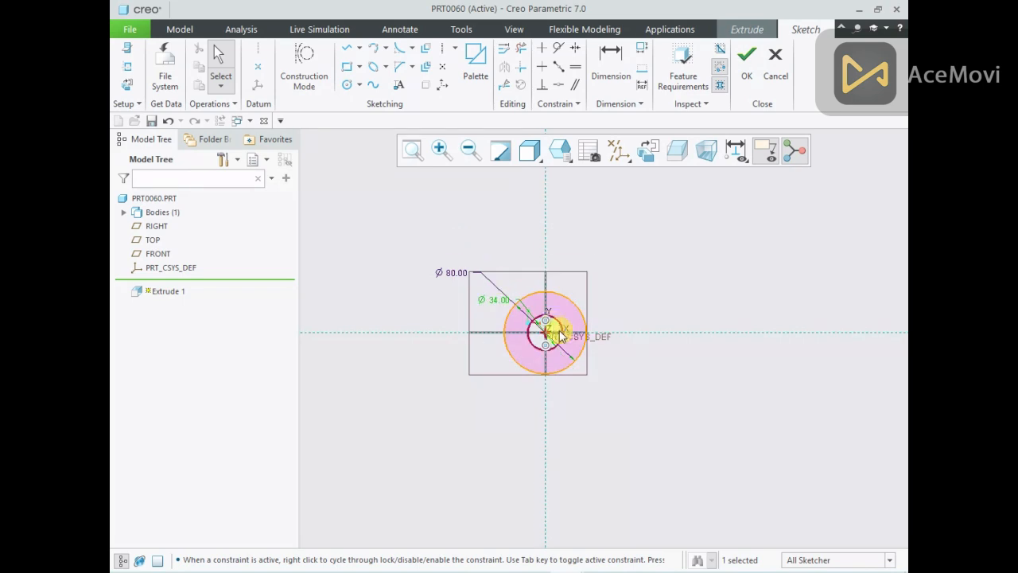
{"action": "mouse_move", "coordinate": [400, 237]}
{"action": "left_mouse_down"}
{"action": "mouse_move", "coordinate": [432, 295]}
{"action": "mouse_move", "coordinate": [421, 310]}
{"action": "left_mouse_up"}
{"action": "scroll", "coordinate": [446, 282], "scroll_direction": "down", "scroll_amount": 2}
{"action": "scroll", "coordinate": [477, 282], "scroll_direction": "up", "scroll_amount": 2}
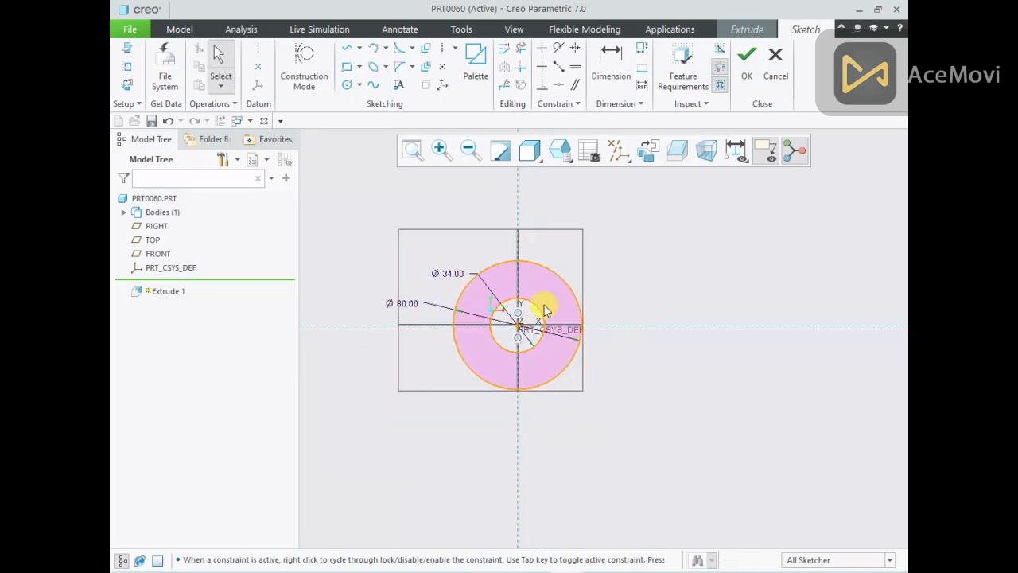
Step: Sketch a second pair of concentric circles to the right on the horizontal reference, equal in size to the first pair
{"action": "scroll", "coordinate": [557, 255], "scroll_direction": "down", "scroll_amount": 2}
{"action": "right_click", "coordinate": [587, 239]}
{"action": "left_click", "coordinate": [657, 266]}
{"action": "left_click", "coordinate": [775, 329]}
{"action": "left_click", "coordinate": [786, 359]}
{"action": "left_click", "coordinate": [775, 329]}
{"action": "left_click", "coordinate": [795, 401]}
{"action": "middle_click", "coordinate": [593, 284]}
Step: Set the horizontal centre distance between the two circle pairs to 95 mm
{"action": "scroll", "coordinate": [593, 285], "scroll_direction": "down", "scroll_amount": 2}
{"action": "left_click_drag", "start_coordinate": [619, 318], "coordinate": [602, 208]}
{"action": "double_click", "coordinate": [602, 208]}
{"action": "type", "text": "9"}
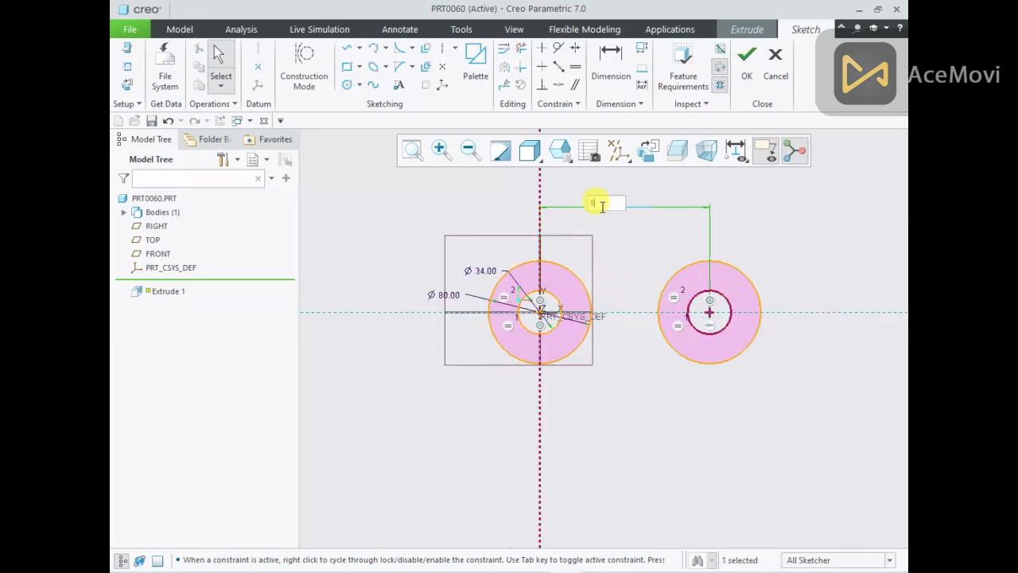
{"action": "type", "text": "5"}
{"action": "key", "text": "Return"}
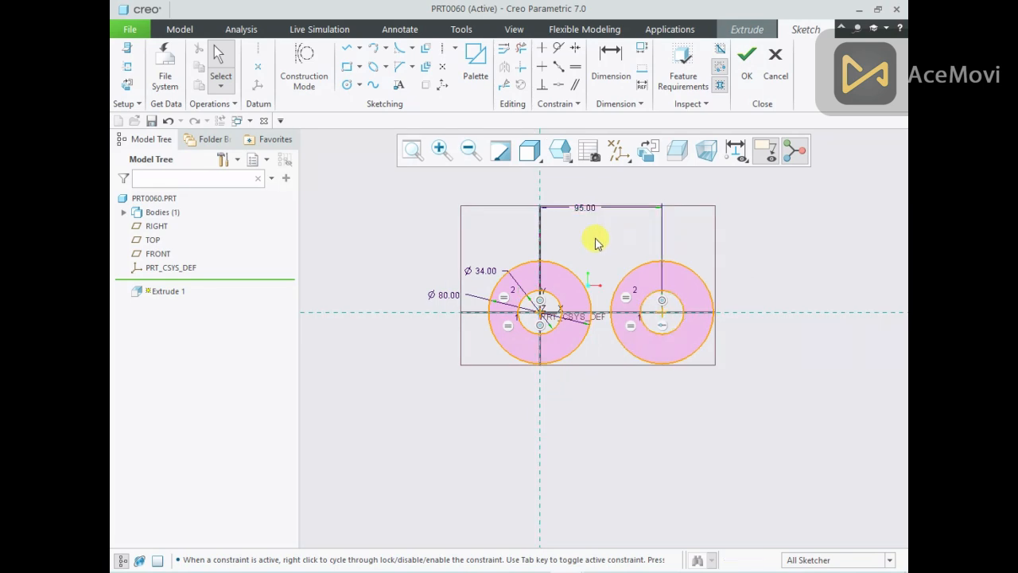
Step: Sketch a vertical line downward from the leftmost point of the first pair's outer circle
{"action": "right_click", "coordinate": [596, 237]}
{"action": "left_click", "coordinate": [619, 264]}
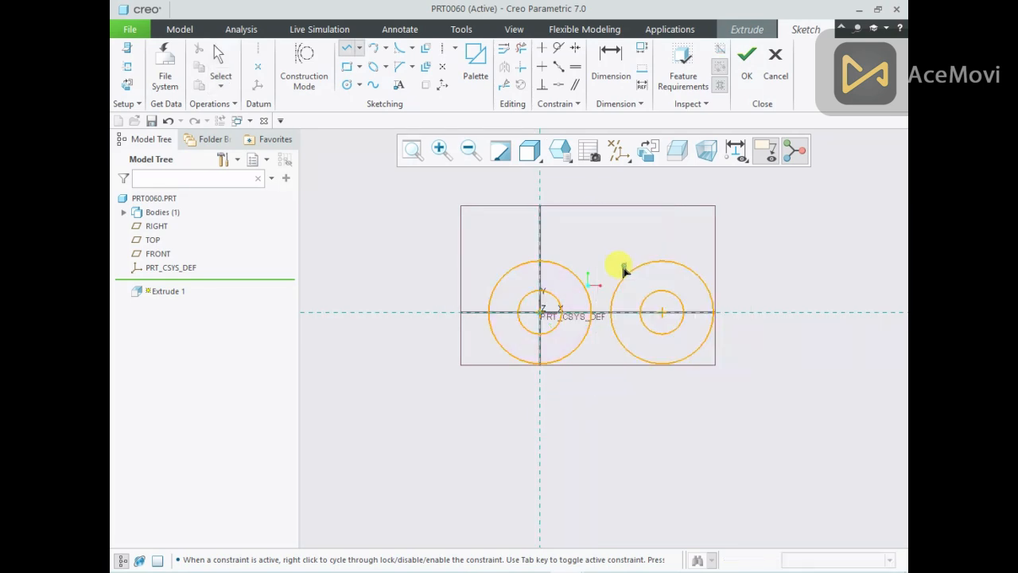
{"action": "left_click", "coordinate": [489, 311]}
{"action": "left_click", "coordinate": [489, 482]}
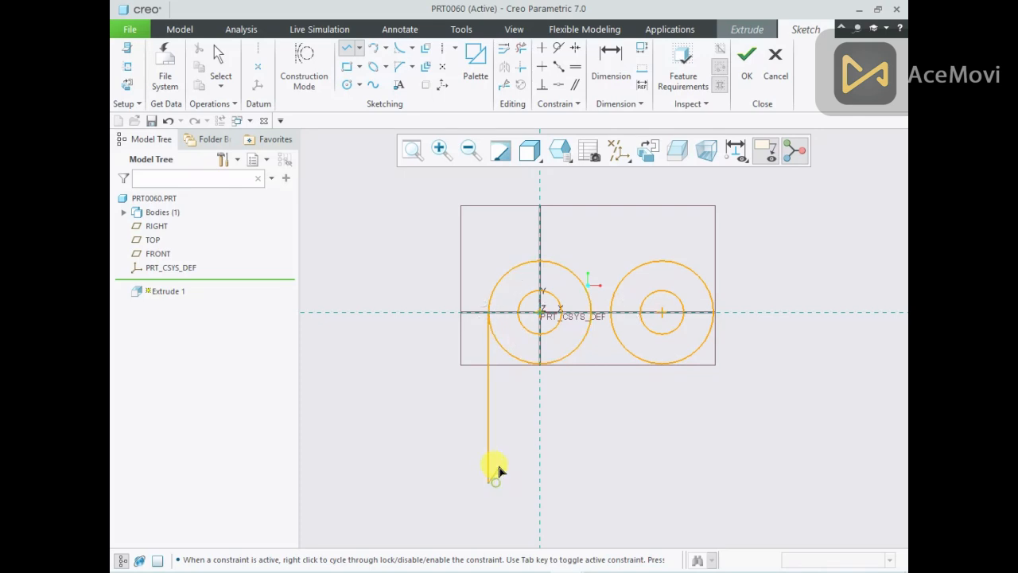
{"action": "middle_click", "coordinate": [518, 426]}
Step: Check the height in the reference drawing 46.png and set the vertical line's length to 110 mm
{"action": "left_click", "coordinate": [596, 572]}
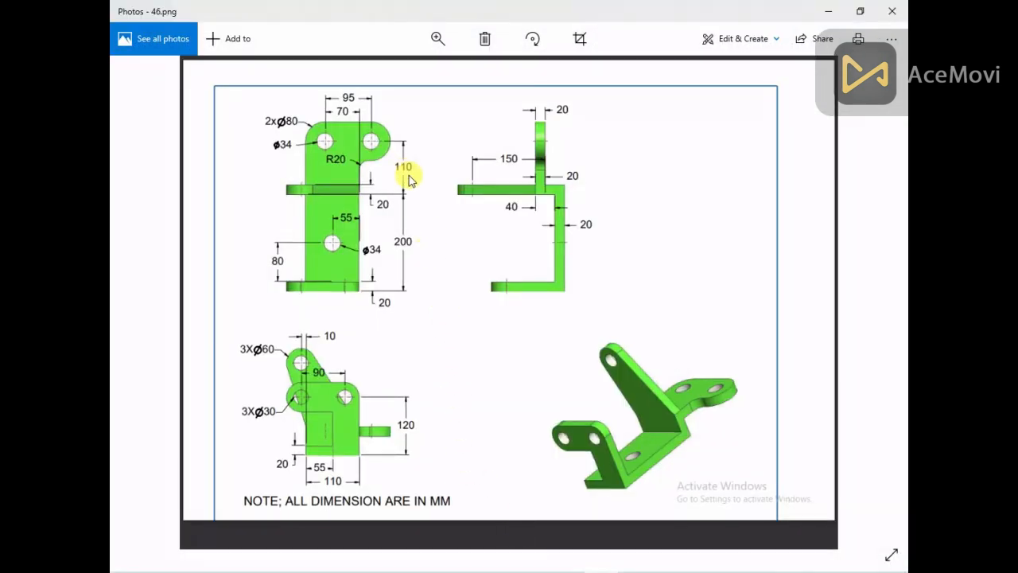
{"action": "left_click", "coordinate": [577, 572]}
{"action": "left_click_drag", "start_coordinate": [507, 382], "coordinate": [422, 380]}
{"action": "type", "text": "110"}
{"action": "key", "text": "Return"}
Step: Sketch a horizontal bottom line from the vertical line's lower end and a vertical line up to the right outer circle
{"action": "right_click", "coordinate": [383, 362]}
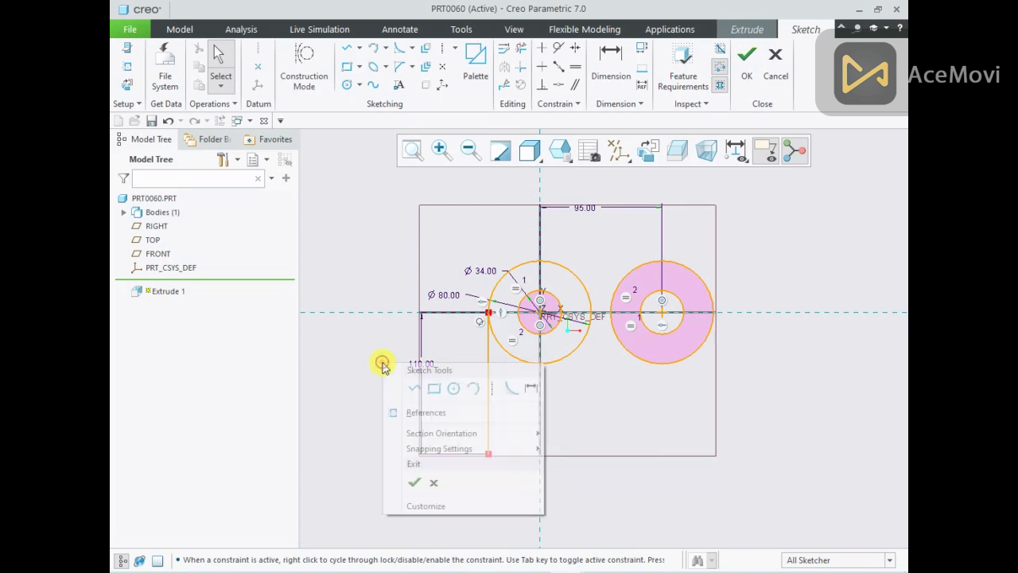
{"action": "left_click", "coordinate": [415, 389]}
{"action": "left_click", "coordinate": [488, 456]}
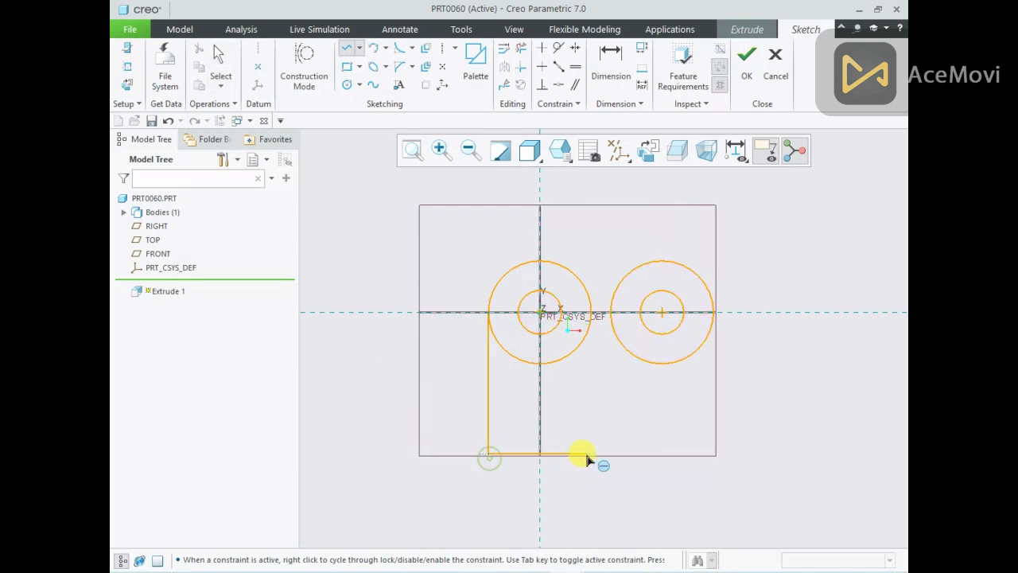
{"action": "left_click", "coordinate": [644, 362]}
{"action": "middle_click", "coordinate": [672, 391]}
{"action": "middle_click", "coordinate": [673, 391]}
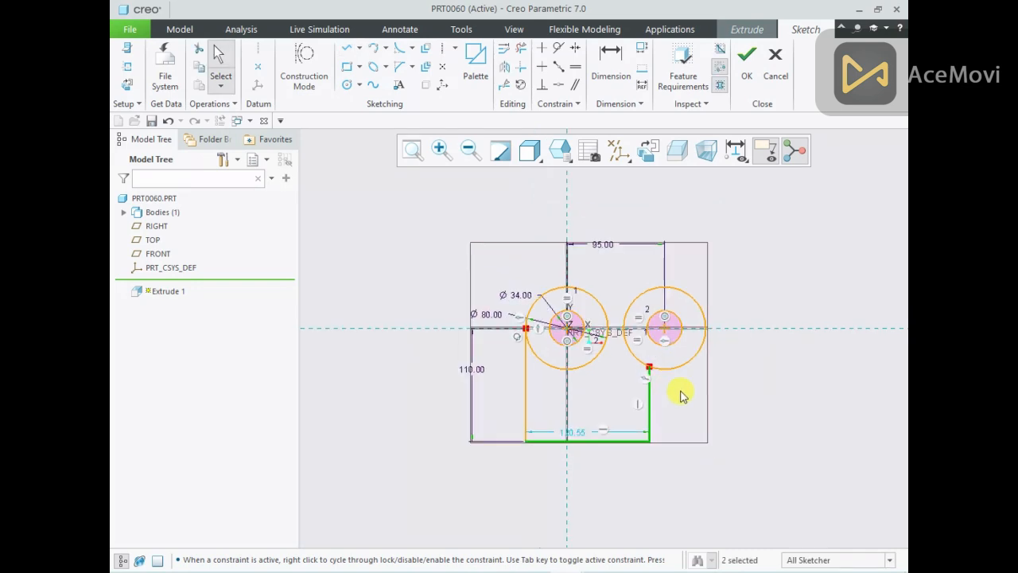
Step: Dimension the right vertical line 75 mm from the vertical reference through the origin
{"action": "right_click", "coordinate": [681, 395]}
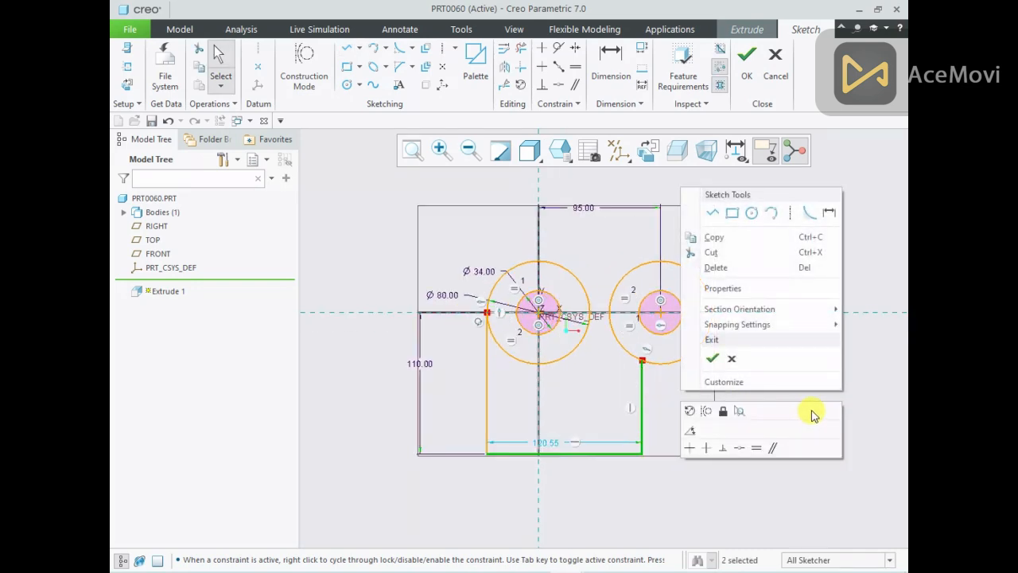
{"action": "left_click", "coordinate": [824, 195]}
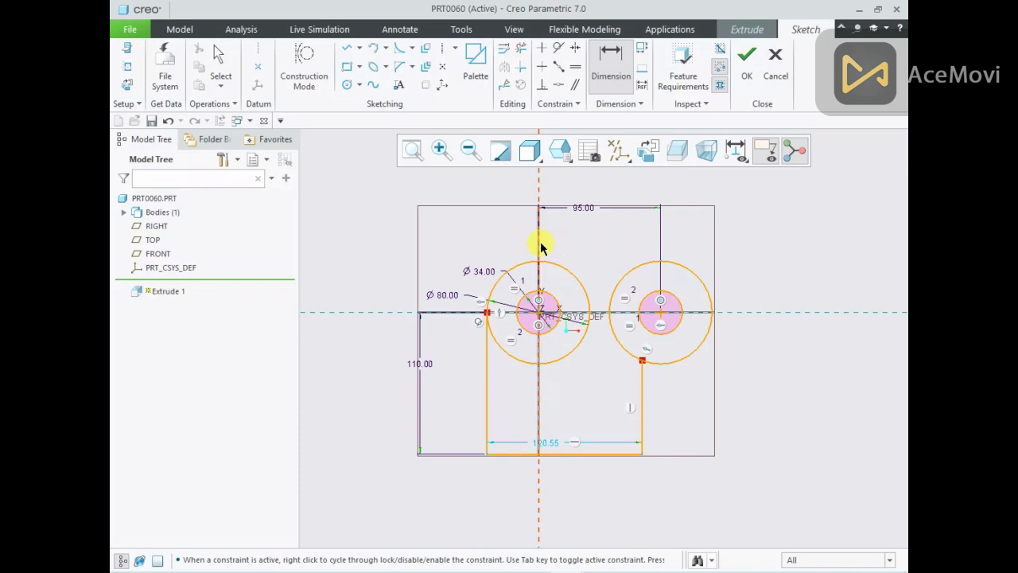
{"action": "middle_click", "coordinate": [596, 245]}
{"action": "type", "text": "75"}
{"action": "key", "text": "Return"}
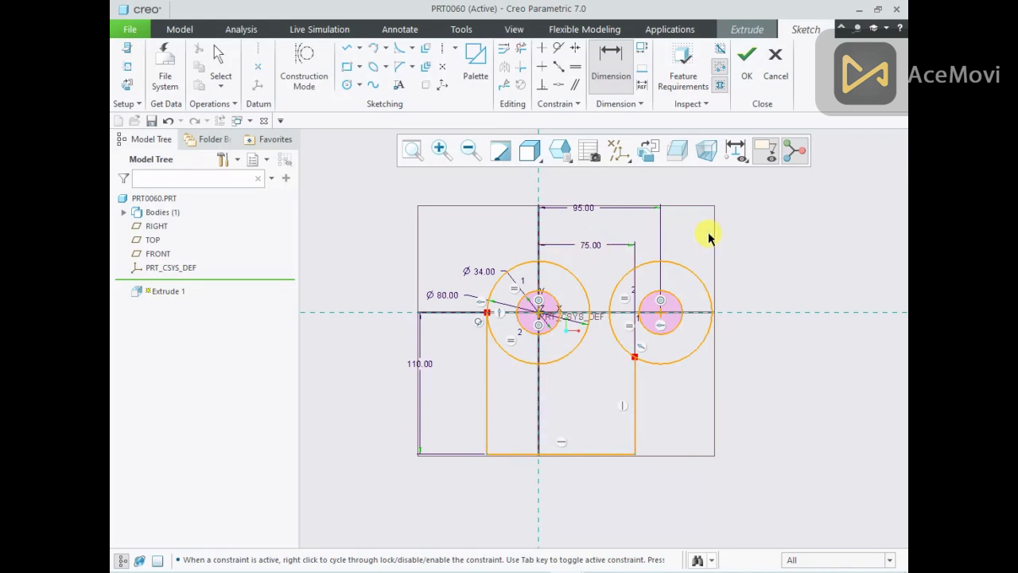
Step: Hide the sketch constraint symbols and the datum features
{"action": "left_click", "coordinate": [736, 152]}
{"action": "left_click", "coordinate": [756, 202]}
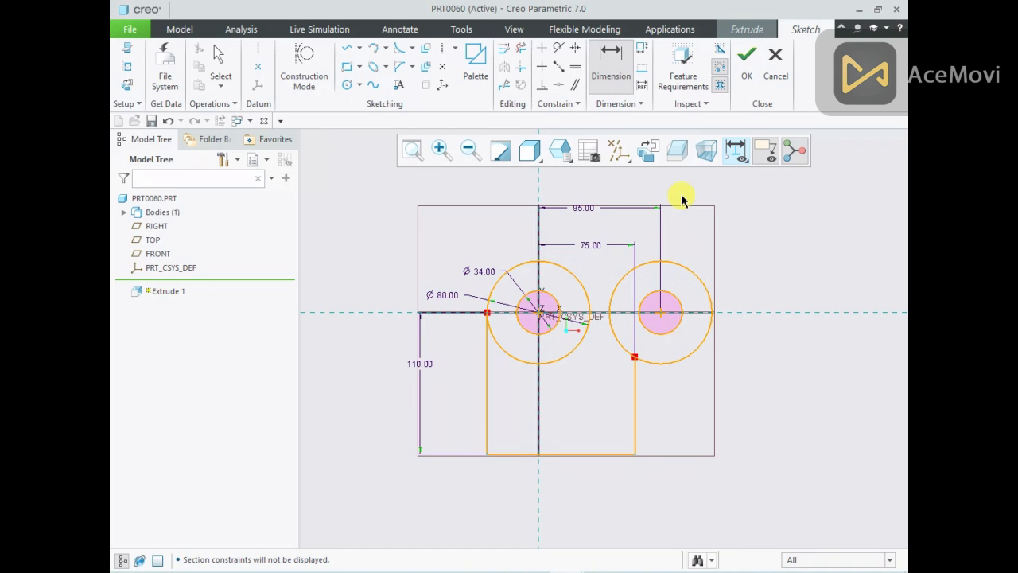
{"action": "left_click", "coordinate": [620, 153]}
{"action": "left_click", "coordinate": [637, 171]}
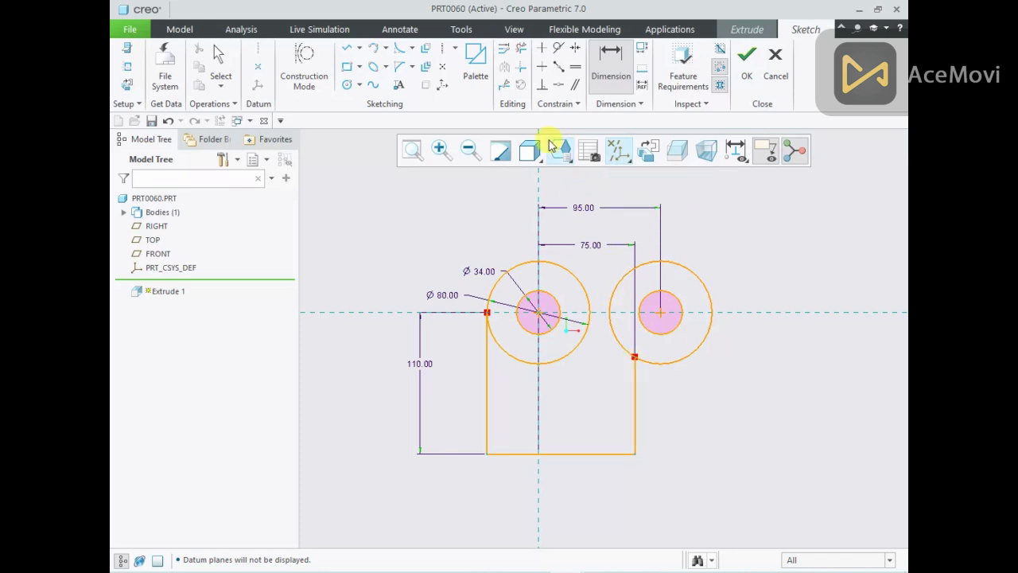
Step: Sketch a horizontal line joining the topmost points of the two outer circles
{"action": "right_click", "coordinate": [434, 210]}
{"action": "left_click", "coordinate": [456, 229]}
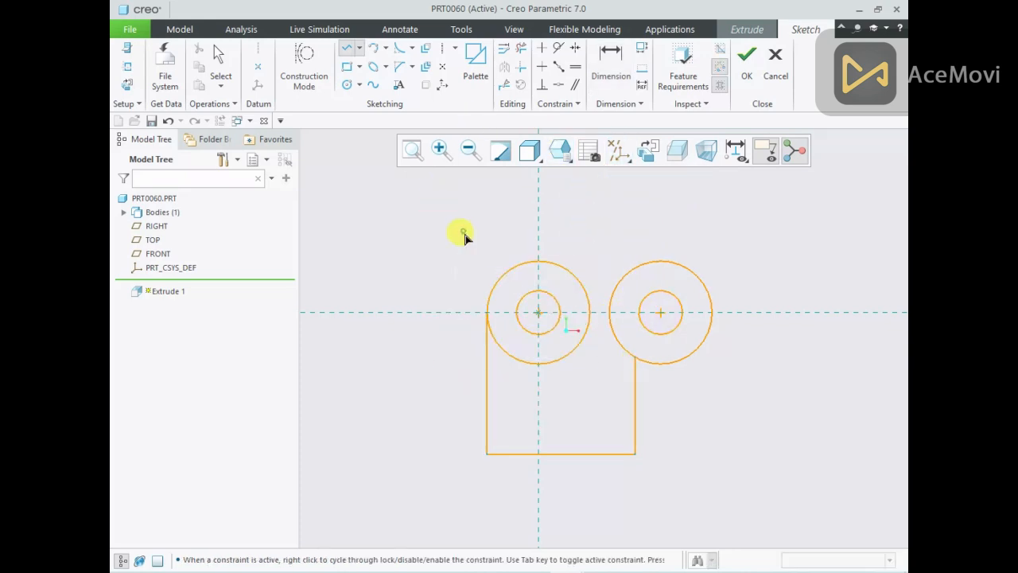
{"action": "left_click", "coordinate": [539, 257]}
{"action": "left_click", "coordinate": [657, 265]}
{"action": "middle_click", "coordinate": [689, 240]}
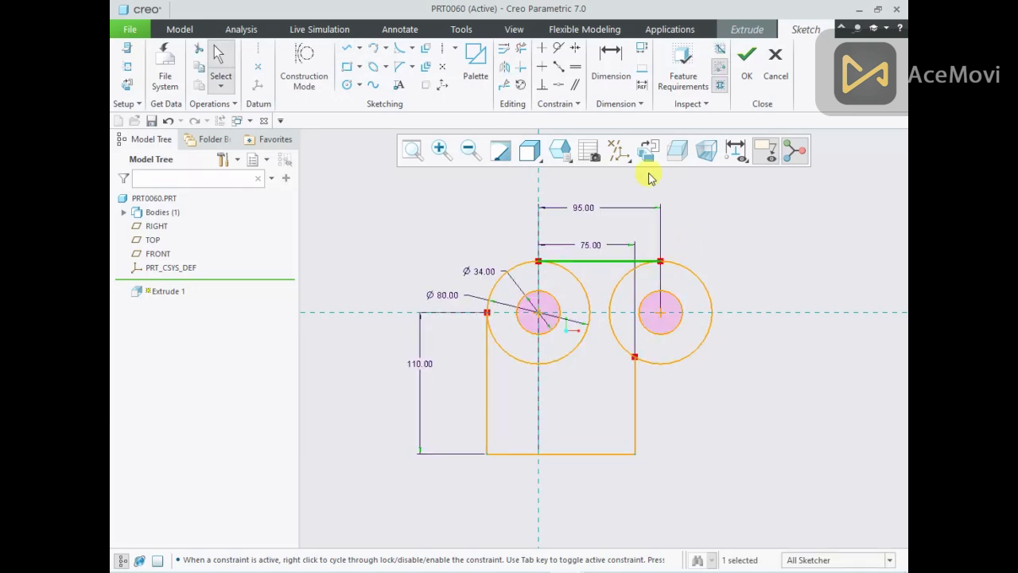
Step: Trim the inner portions of both outer circles so the plate profile becomes one closed outline around the two holes
{"action": "left_click", "coordinate": [519, 49]}
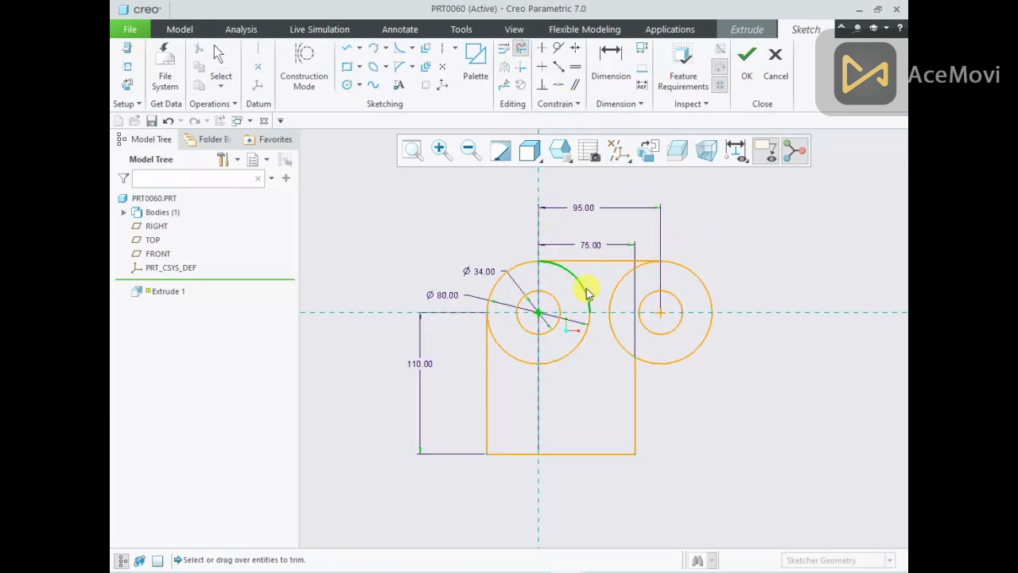
{"action": "left_click", "coordinate": [586, 329]}
{"action": "left_click", "coordinate": [520, 362]}
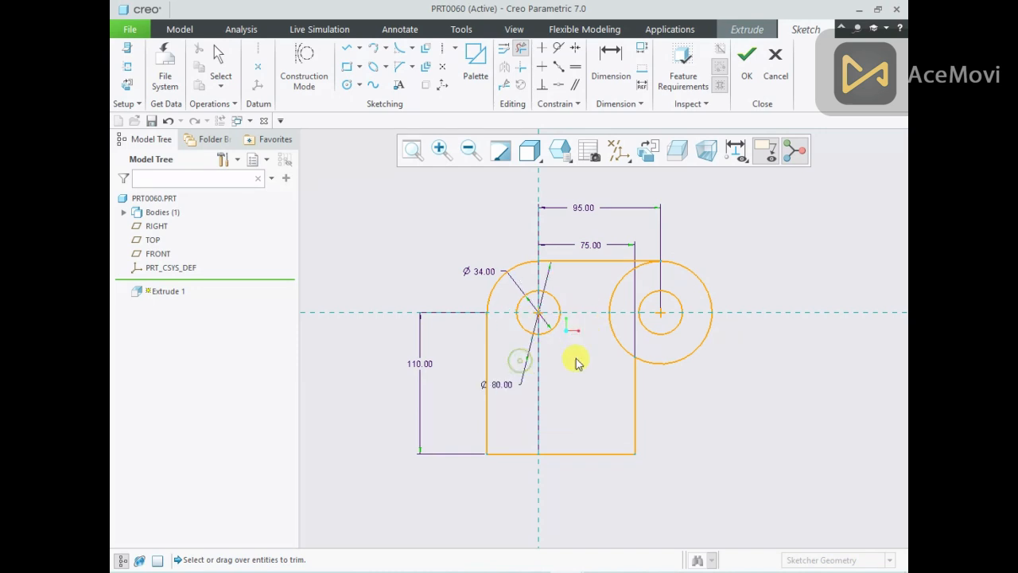
{"action": "middle_click", "coordinate": [665, 227]}
{"action": "scroll", "coordinate": [592, 258], "scroll_direction": "up", "scroll_amount": 1}
{"action": "scroll", "coordinate": [673, 263], "scroll_direction": "down", "scroll_amount": 1}
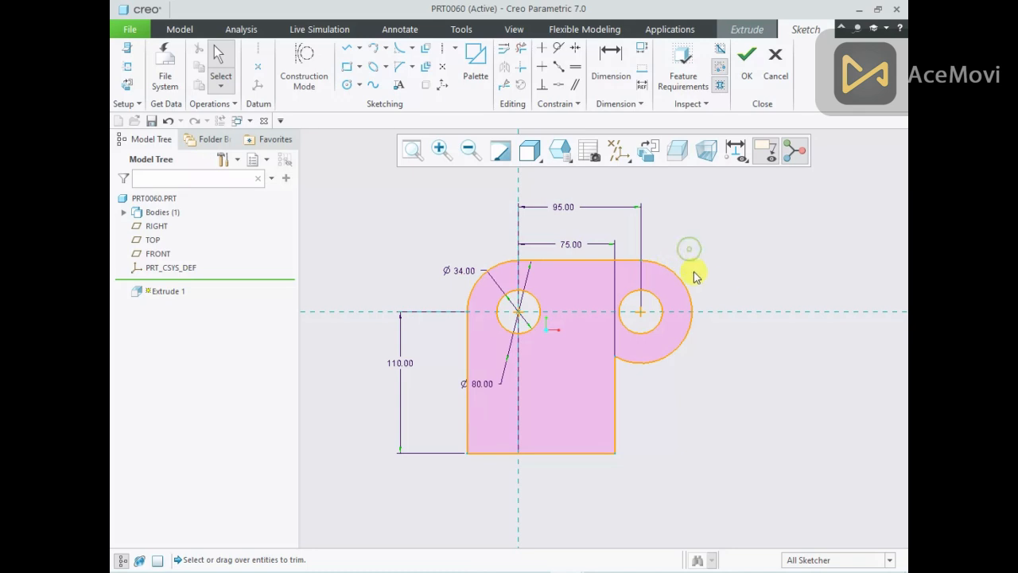
Step: Compare the sketched plate profile with the dimensions in the reference drawing 46.png
{"action": "left_click", "coordinate": [601, 572]}
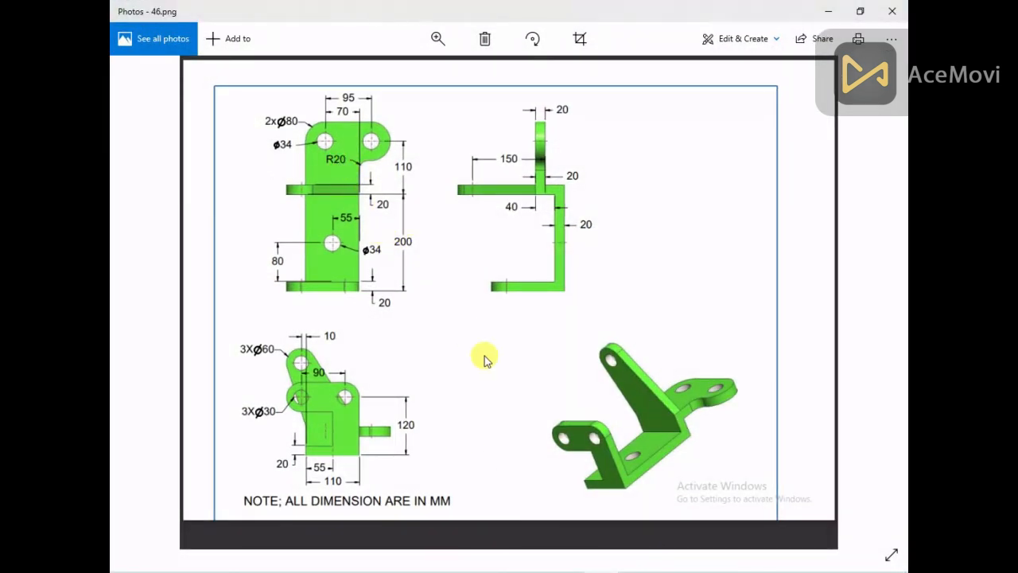
{"action": "left_click", "coordinate": [613, 566]}
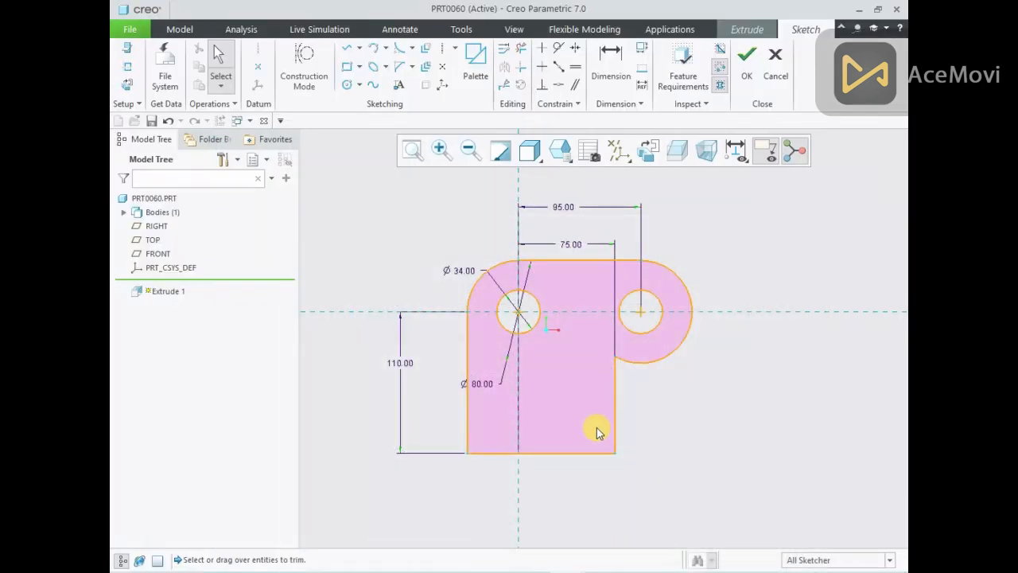
Step: Fillet the corner between the outer arc around the second hole and the vertical edge with a 20 mm radius
{"action": "right_click", "coordinate": [645, 399]}
{"action": "left_click", "coordinate": [737, 420]}
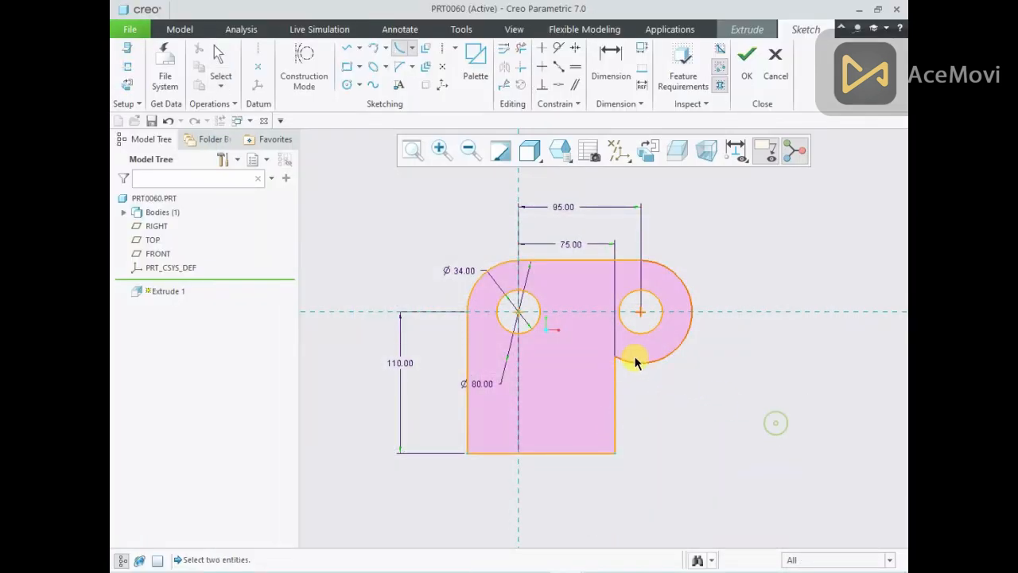
{"action": "left_click", "coordinate": [614, 379]}
{"action": "middle_click", "coordinate": [622, 382]}
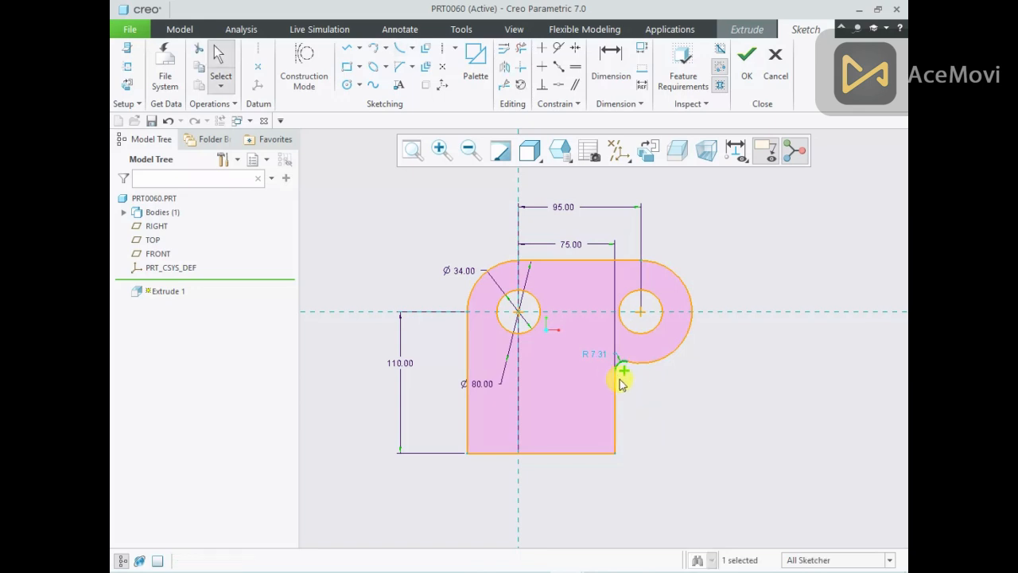
{"action": "double_click", "coordinate": [597, 355]}
{"action": "left_click", "coordinate": [670, 412]}
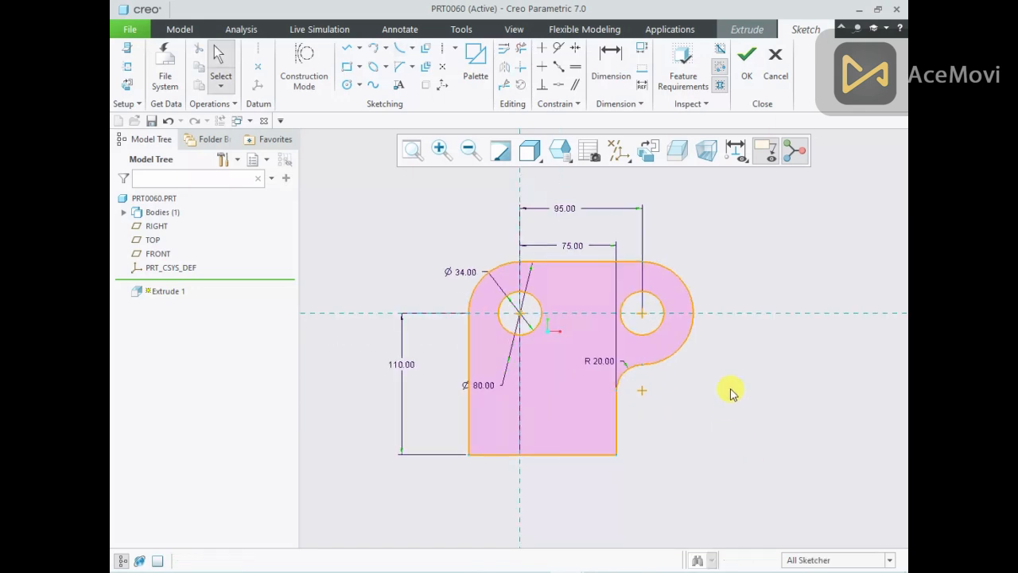
Step: Finish the plate sketch and extrude it as a solid 20 mm deep
{"action": "left_click", "coordinate": [749, 73]}
{"action": "middle_click_drag", "start_coordinate": [520, 387], "coordinate": [536, 338]}
{"action": "scroll", "coordinate": [527, 405], "scroll_direction": "up", "scroll_amount": 3}
{"action": "scroll", "coordinate": [526, 406], "scroll_direction": "down", "scroll_amount": 3}
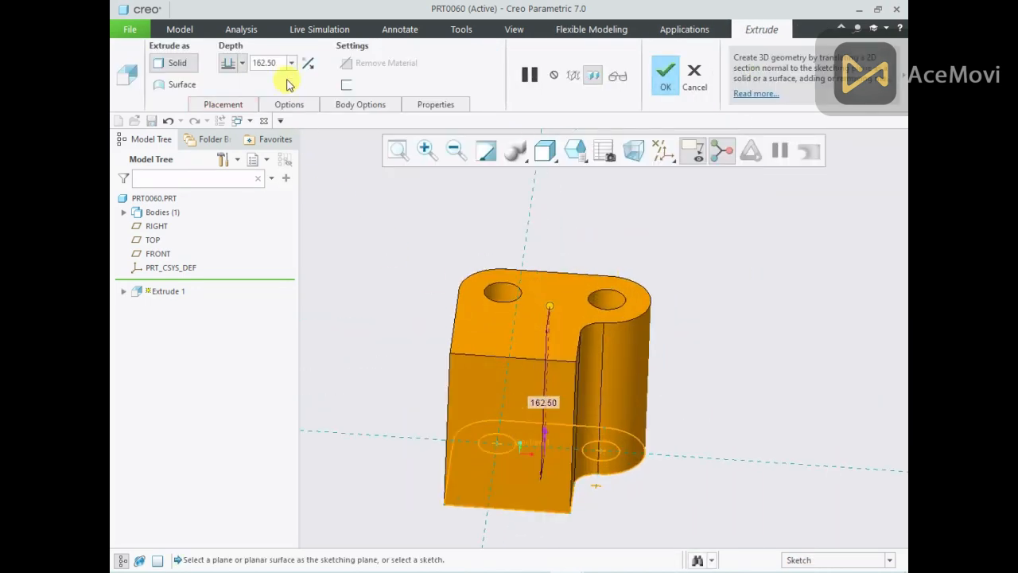
{"action": "type", "text": "20"}
{"action": "key", "text": "Return"}
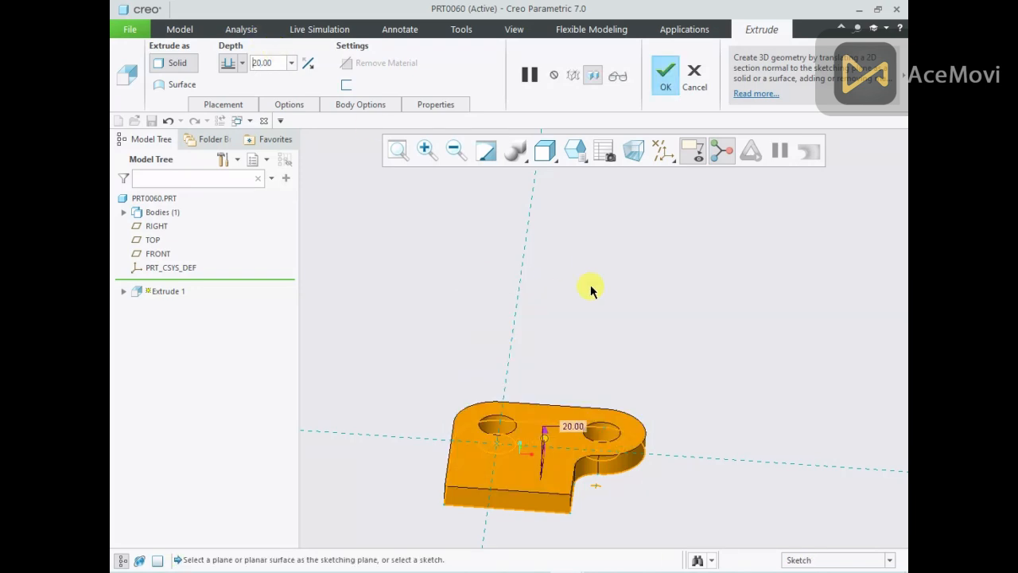
{"action": "left_click", "coordinate": [664, 80]}
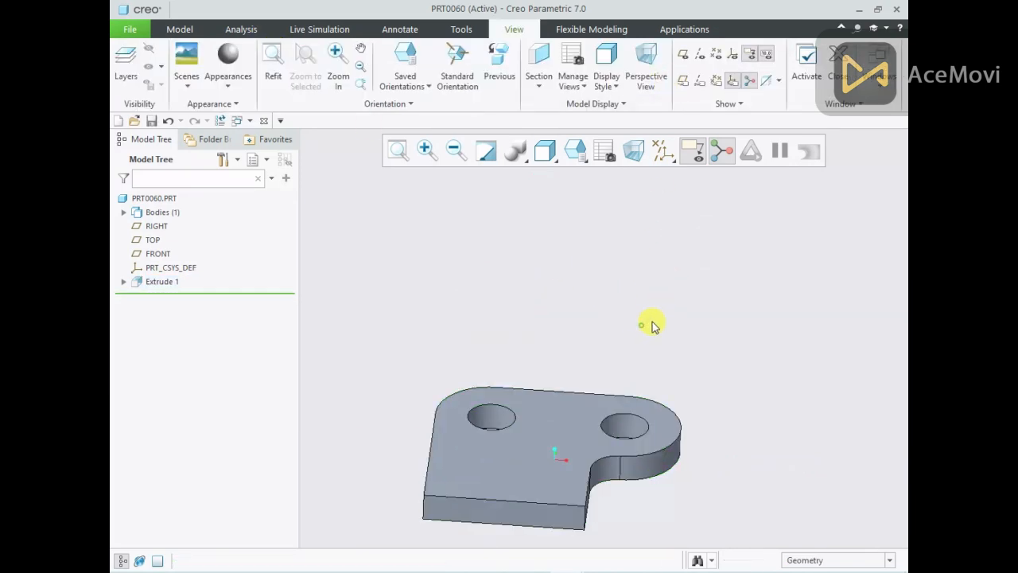
Step: Start an extrusion sketch on the plate's straight end face, viewed square-on, and check the flange dimensions in reference drawing 46.png
{"action": "scroll", "coordinate": [686, 303], "scroll_direction": "up", "scroll_amount": 2}
{"action": "middle_click_drag", "start_coordinate": [643, 317], "coordinate": [517, 405]}
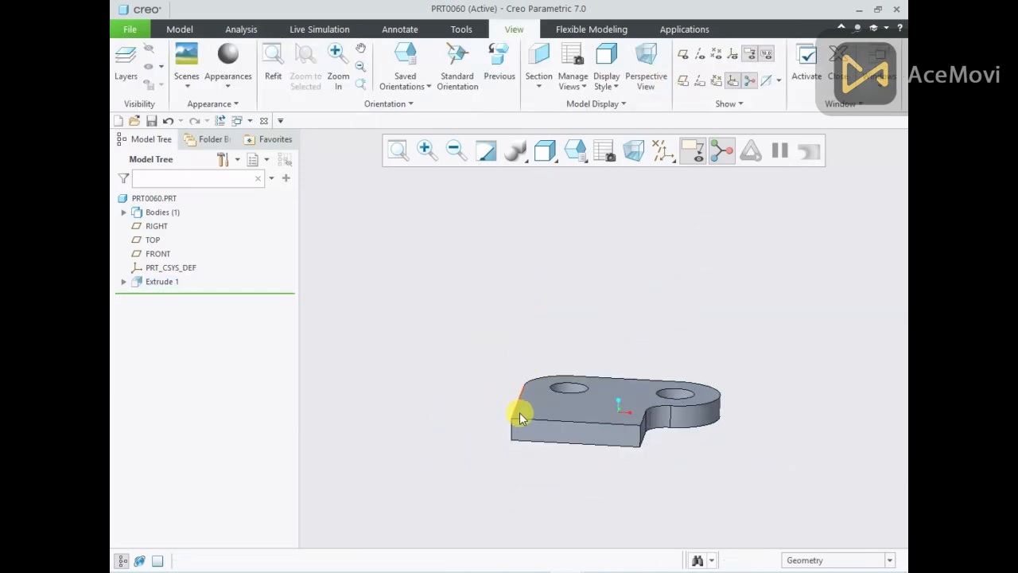
{"action": "left_click", "coordinate": [576, 436]}
{"action": "left_click", "coordinate": [673, 373]}
{"action": "left_click", "coordinate": [641, 148]}
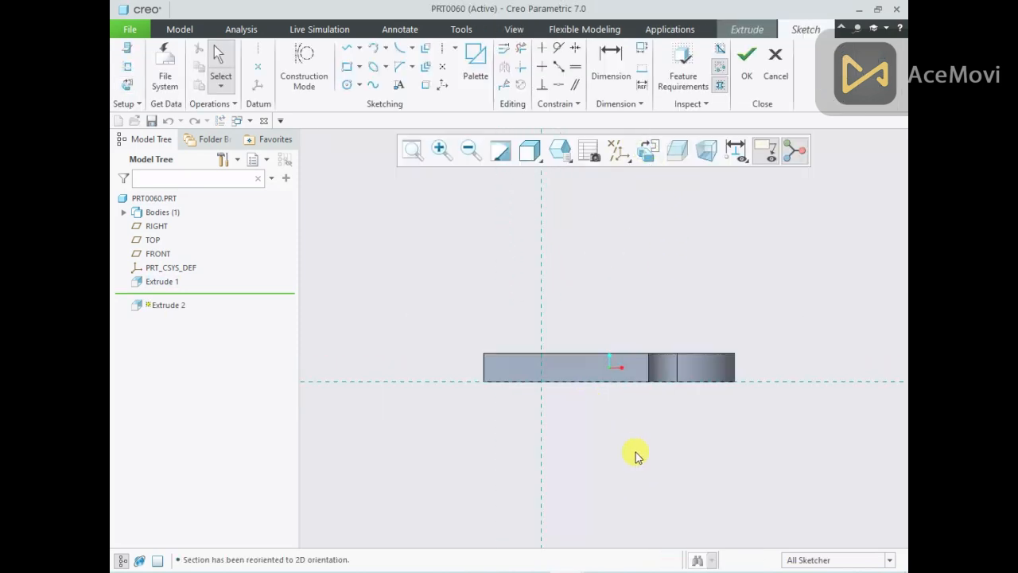
{"action": "left_click", "coordinate": [602, 572]}
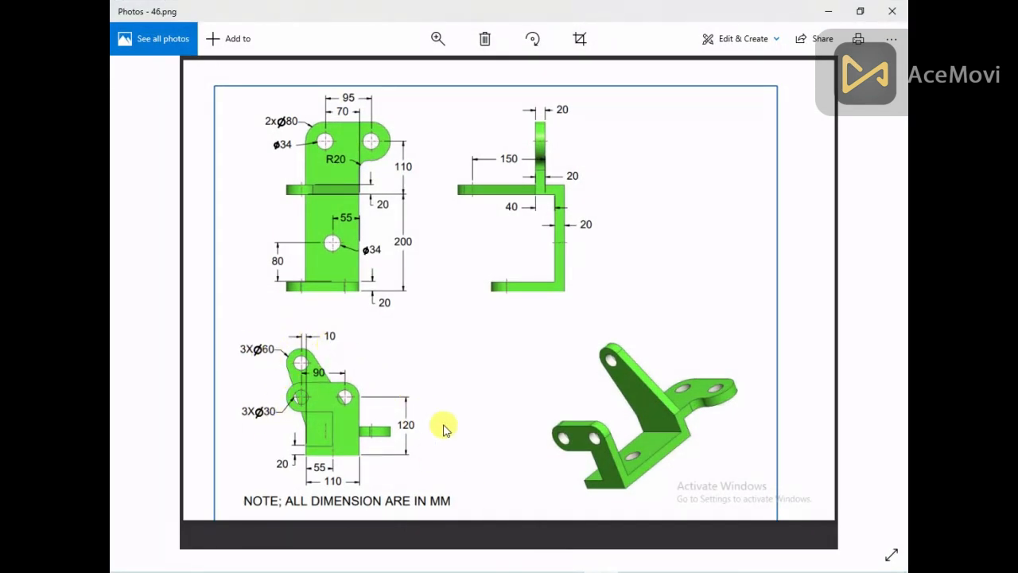
{"action": "left_click", "coordinate": [594, 567]}
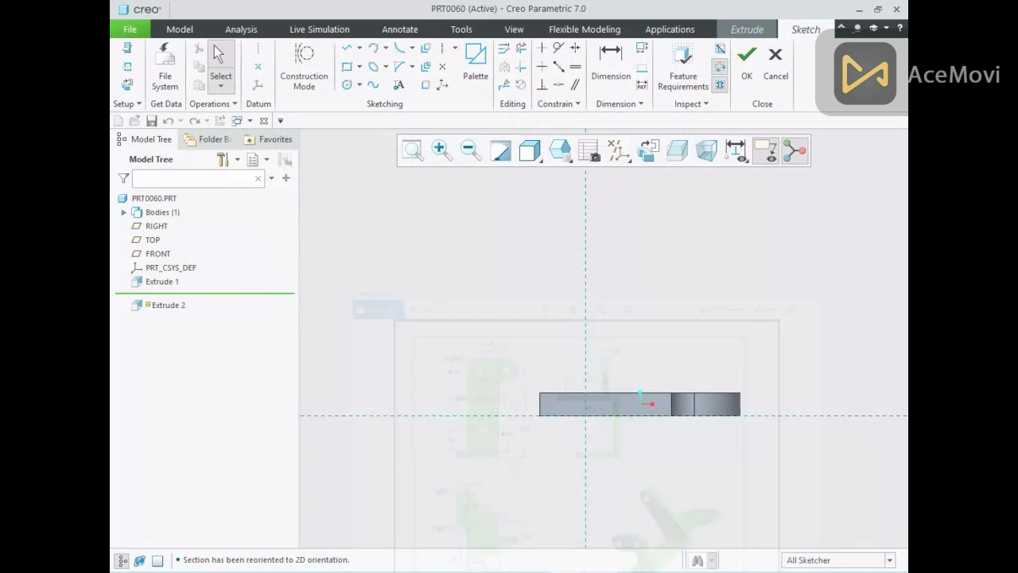
Step: Sketch two concentric circles about 67 mm and 46 mm in diameter above the plate, about 64 mm outward from the vertical reference
{"action": "right_click", "coordinate": [428, 313]}
{"action": "left_click", "coordinate": [487, 337]}
{"action": "left_click", "coordinate": [512, 250]}
{"action": "left_click", "coordinate": [513, 288]}
{"action": "left_click", "coordinate": [511, 250]}
{"action": "left_click", "coordinate": [514, 280]}
{"action": "middle_click", "coordinate": [482, 342]}
Step: Set the height of the circles' centre above the plate's underside to 115 mm
{"action": "scroll", "coordinate": [487, 349], "scroll_direction": "down", "scroll_amount": 2}
{"action": "left_click_drag", "start_coordinate": [514, 342], "coordinate": [431, 331]}
{"action": "double_click", "coordinate": [431, 326]}
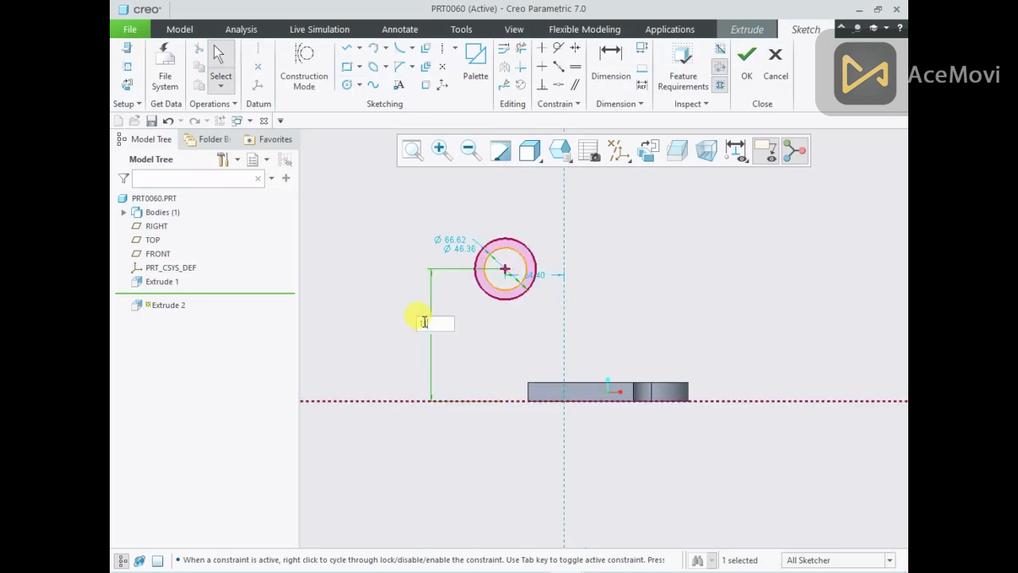
{"action": "type", "text": "115"}
{"action": "key", "text": "Return"}
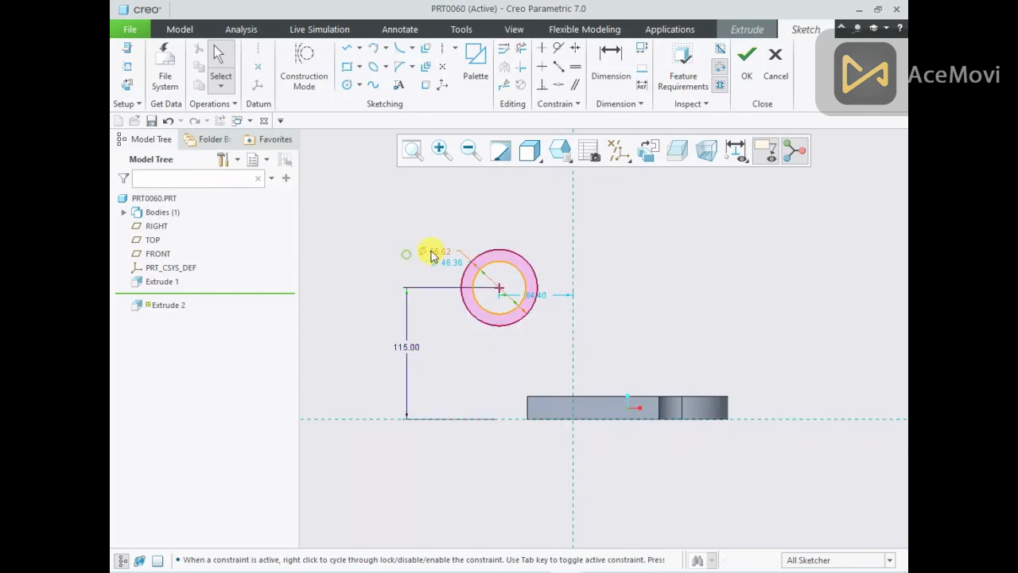
Step: Set the outer circle's diameter to 60 mm and the inner circle's diameter to 30 mm
{"action": "double_click", "coordinate": [440, 252]}
{"action": "type", "text": "60"}
{"action": "key", "text": "Return"}
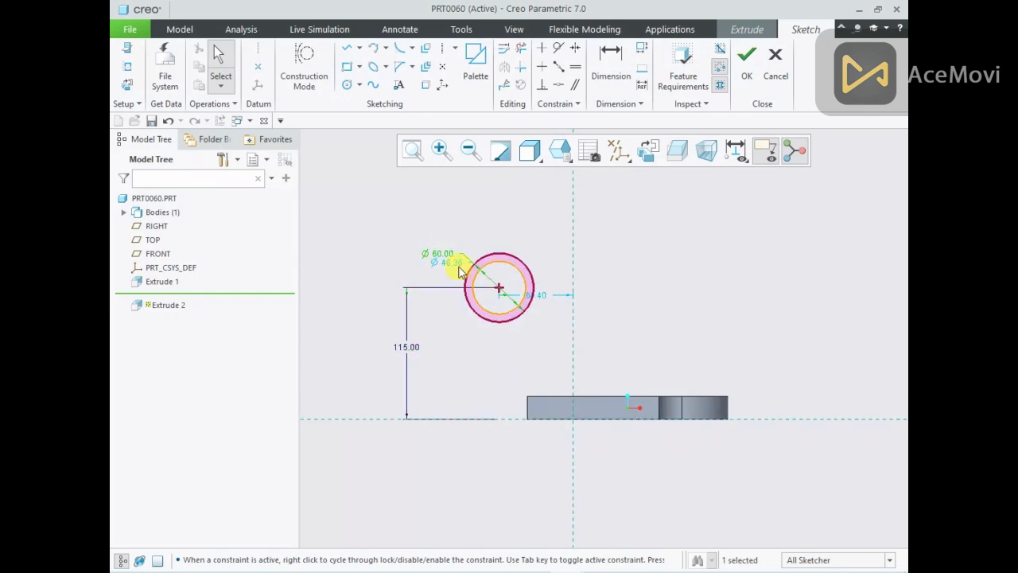
{"action": "double_click", "coordinate": [458, 267]}
{"action": "type", "text": "30"}
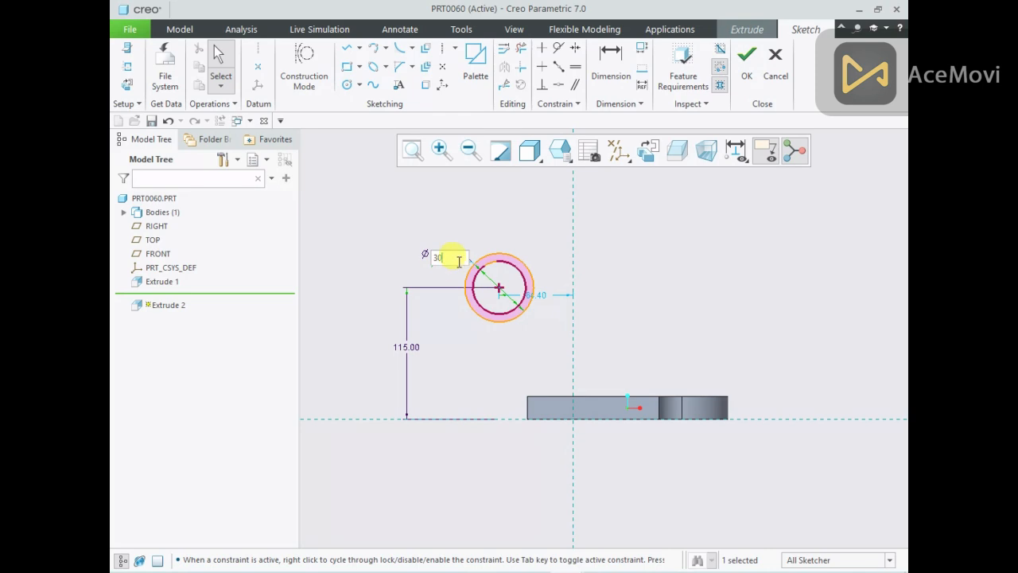
{"action": "key", "text": "Return"}
Step: Dimension the circles' centre horizontally from the plate's nearest side edge and set the distance to 10 mm
{"action": "scroll", "coordinate": [592, 297], "scroll_direction": "up", "scroll_amount": 2}
{"action": "scroll", "coordinate": [594, 296], "scroll_direction": "down", "scroll_amount": 1}
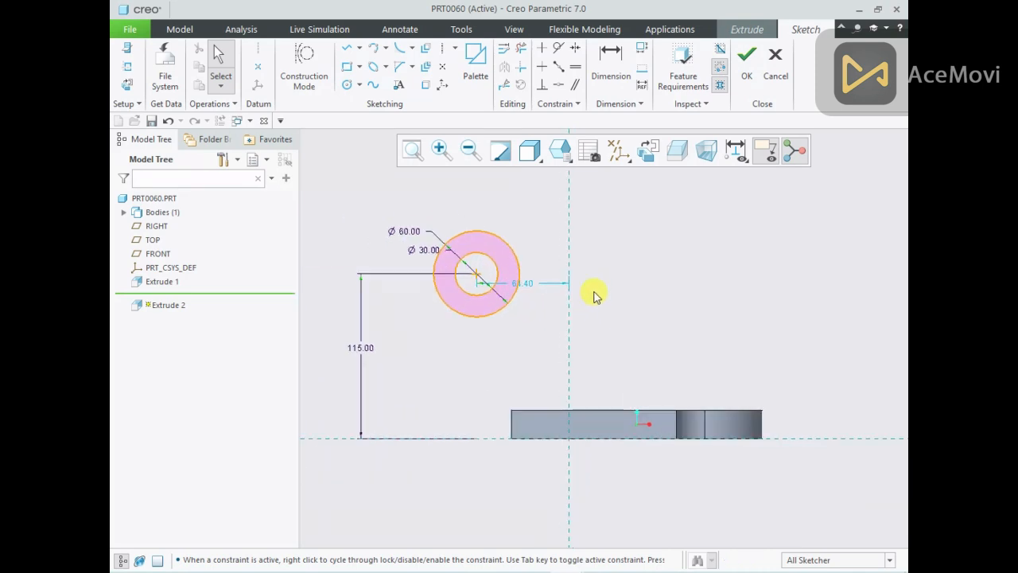
{"action": "right_click", "coordinate": [590, 296]}
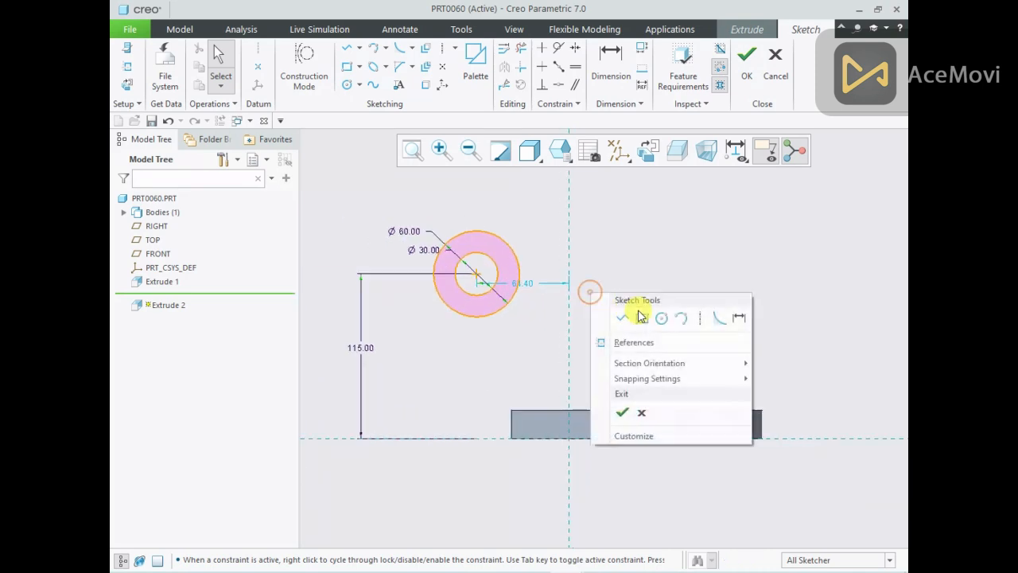
{"action": "left_click", "coordinate": [733, 322]}
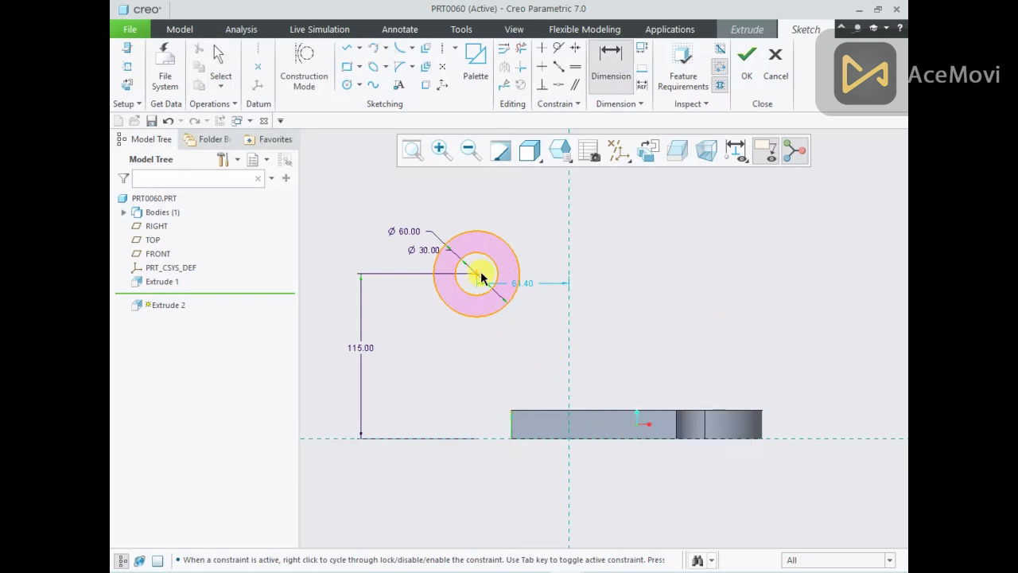
{"action": "middle_click", "coordinate": [487, 208]}
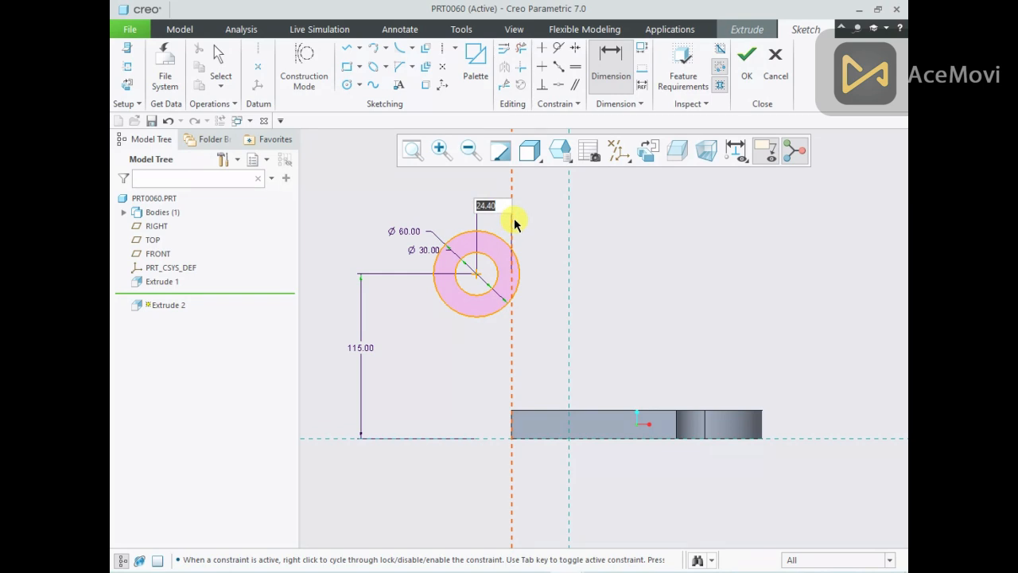
{"action": "type", "text": "10"}
{"action": "key", "text": "Return"}
Step: Sketch a line chain from the outer circle down to the plate, along its upper edge, and back up to the circle's other side
{"action": "right_click", "coordinate": [625, 238]}
{"action": "left_click", "coordinate": [648, 258]}
{"action": "left_click", "coordinate": [457, 300]}
{"action": "left_click", "coordinate": [513, 412]}
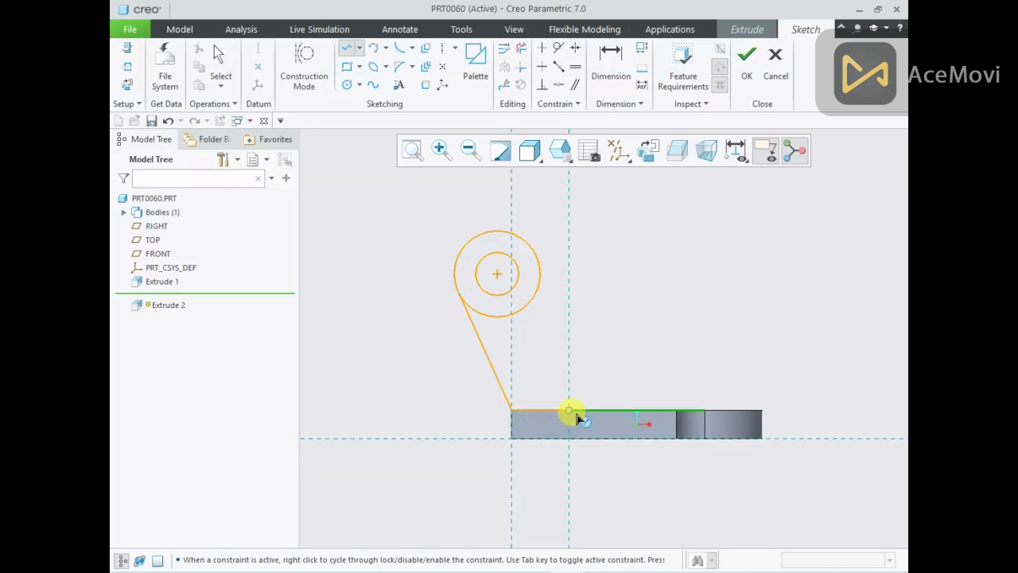
{"action": "left_click", "coordinate": [672, 411]}
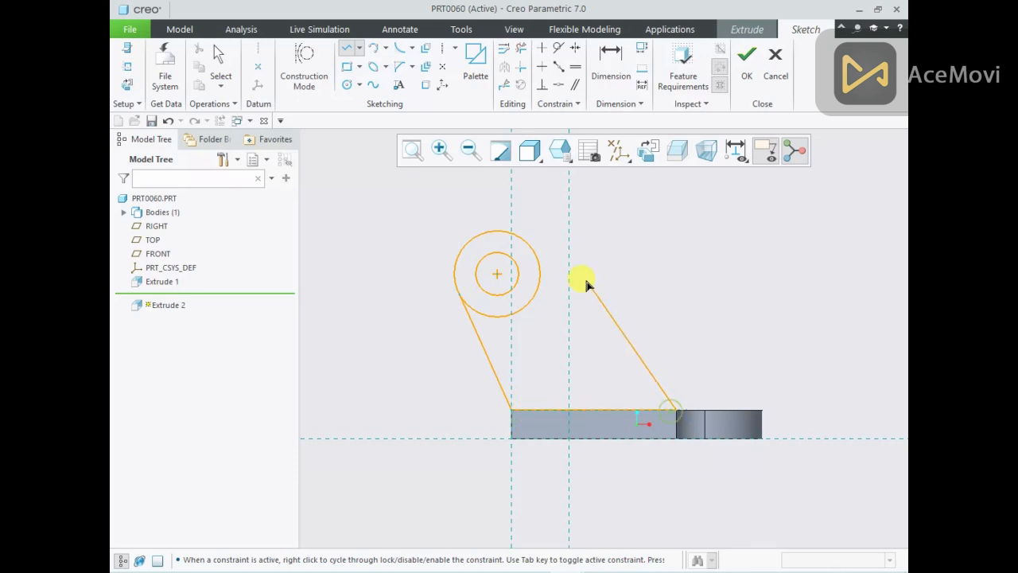
{"action": "left_click", "coordinate": [546, 261]}
{"action": "middle_click", "coordinate": [632, 275]}
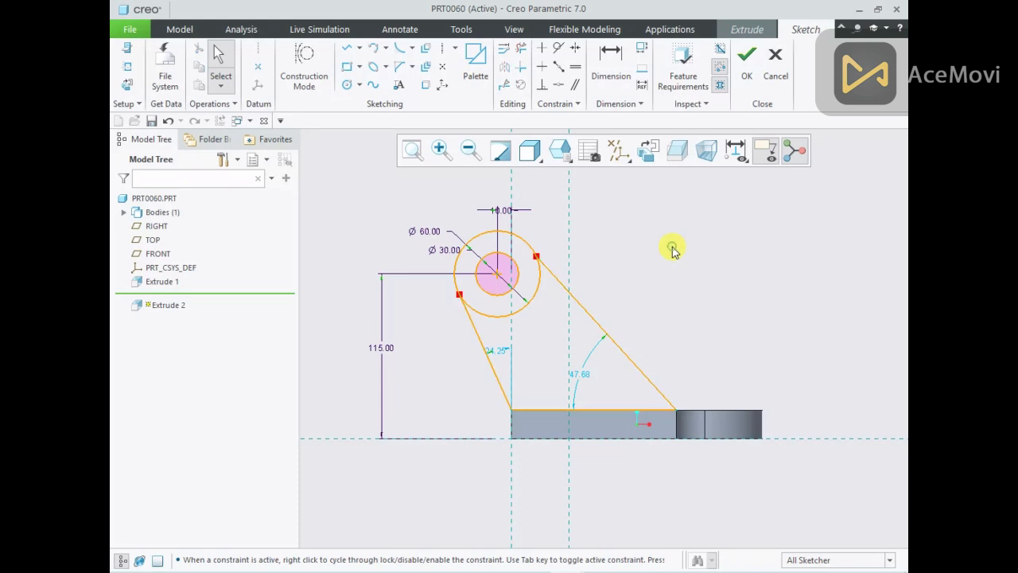
Step: Make both slanted lines tangent to the outer circle
{"action": "left_click", "coordinate": [559, 49]}
{"action": "left_click", "coordinate": [471, 328]}
{"action": "left_click", "coordinate": [476, 313]}
{"action": "left_click", "coordinate": [541, 268]}
{"action": "left_click", "coordinate": [549, 275]}
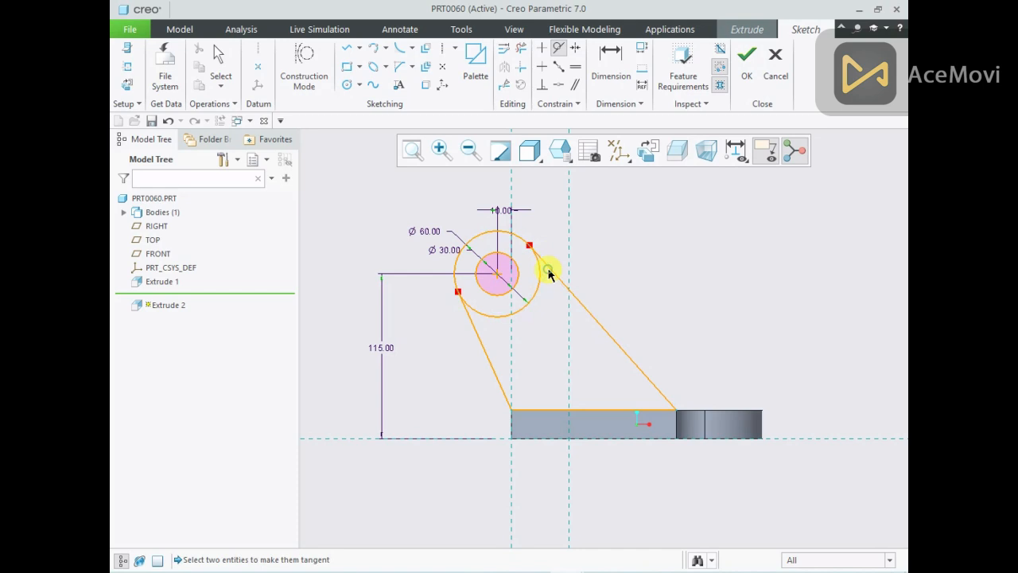
{"action": "middle_click", "coordinate": [617, 237]}
Step: Trim the outer circle's lower arc between the slanted lines so the flange profile becomes one closed outline around the hole
{"action": "left_click", "coordinate": [521, 47]}
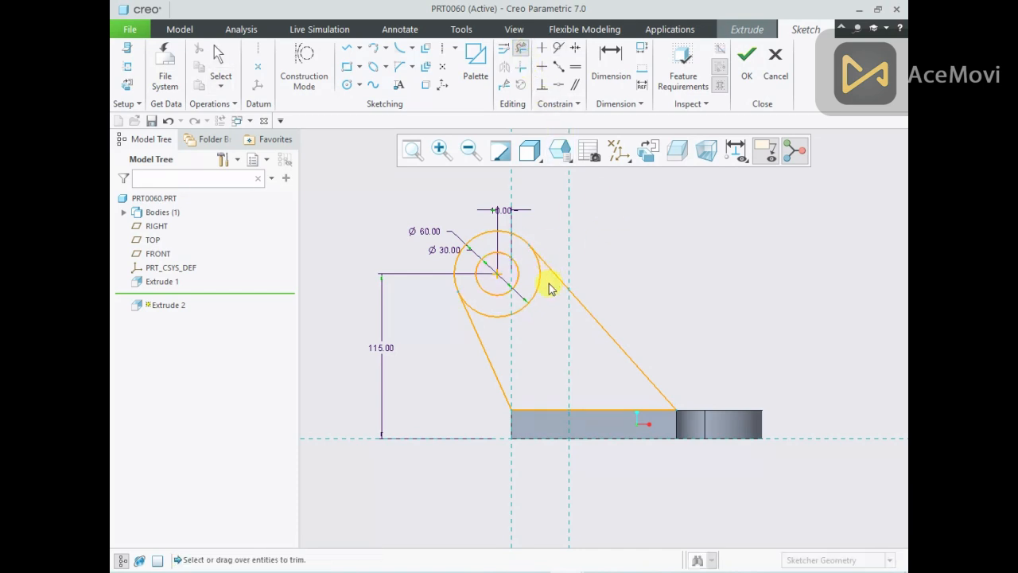
{"action": "left_click", "coordinate": [541, 296]}
{"action": "left_click", "coordinate": [500, 316]}
{"action": "middle_click", "coordinate": [550, 320]}
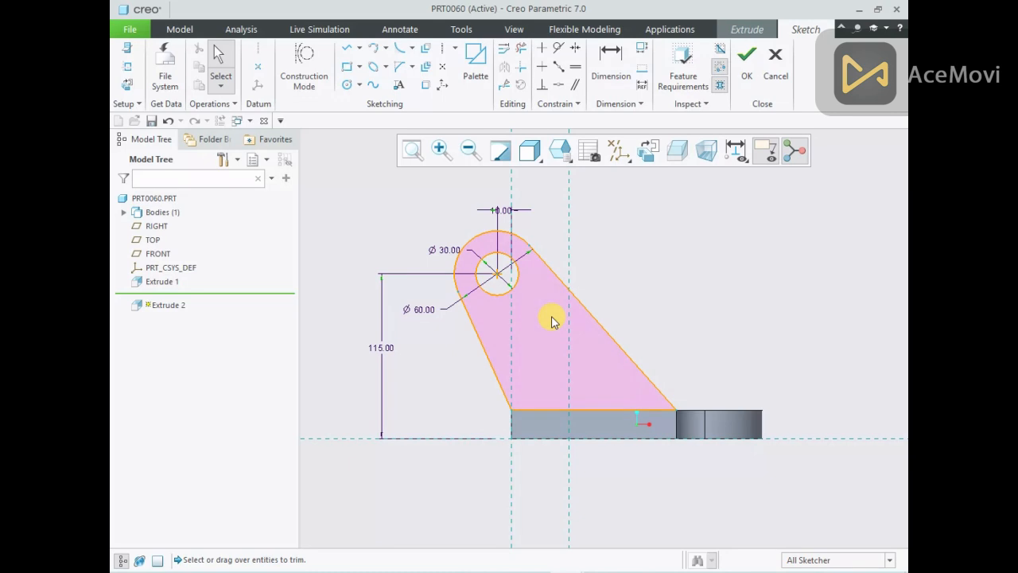
Step: Finish the flange sketch and extrude it 20 mm, with the direction flipped inward over the plate
{"action": "scroll", "coordinate": [561, 321], "scroll_direction": "down", "scroll_amount": 2}
{"action": "key", "text": "ctrl+d"}
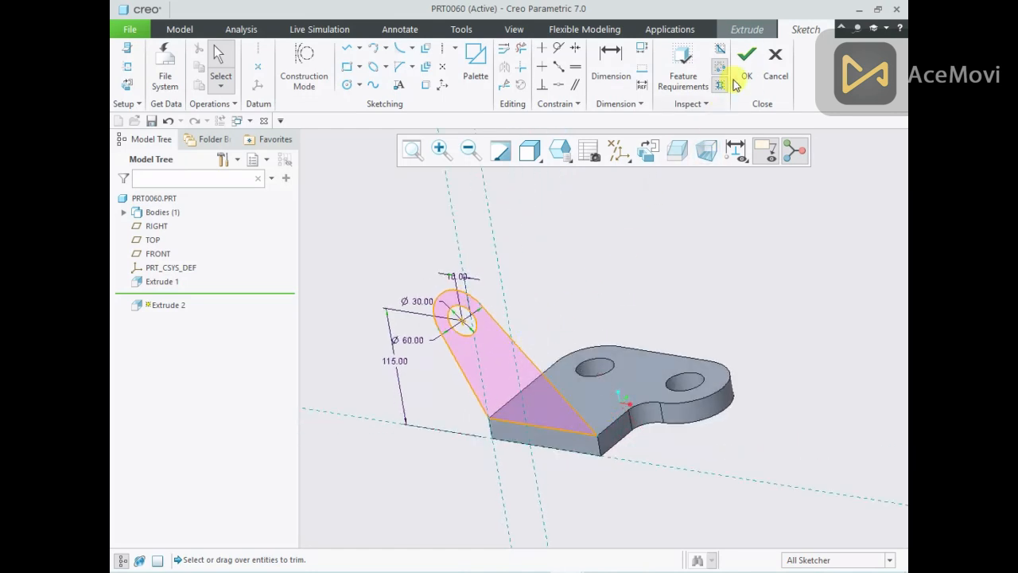
{"action": "left_click", "coordinate": [742, 70]}
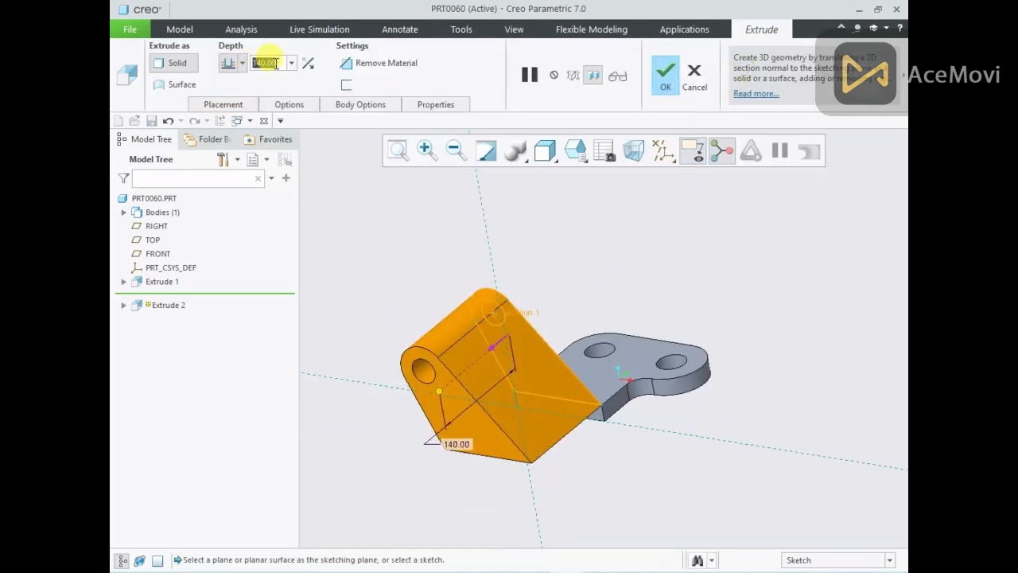
{"action": "type", "text": "20"}
{"action": "key", "text": "Return"}
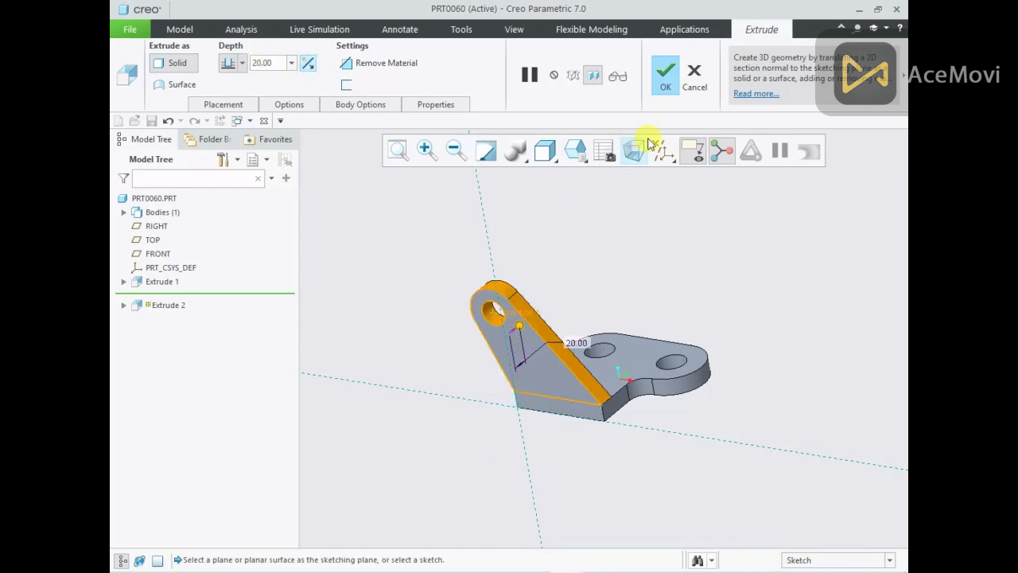
{"action": "left_click", "coordinate": [671, 86]}
Step: Consult the reference drawing and start an extrusion sketch on the plate's straight side face beside the flange, viewed square-on
{"action": "mouse_move", "coordinate": [623, 283]}
{"action": "middle_mouse_down"}
{"action": "mouse_move", "coordinate": [488, 357]}
{"action": "mouse_move", "coordinate": [523, 391]}
{"action": "mouse_move", "coordinate": [535, 426]}
{"action": "middle_mouse_up"}
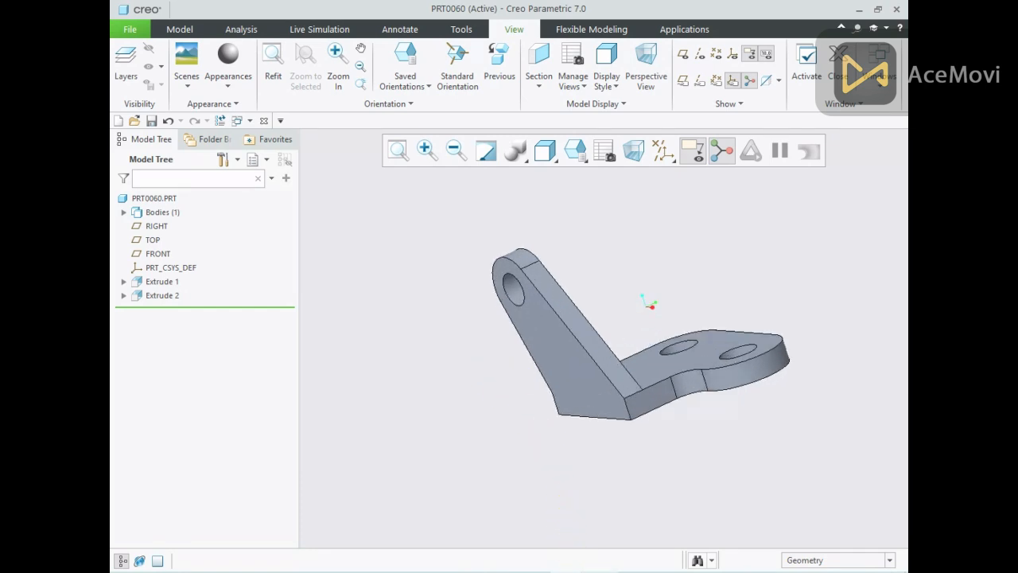
{"action": "left_click", "coordinate": [593, 561]}
{"action": "left_click", "coordinate": [644, 404]}
{"action": "left_click", "coordinate": [720, 334]}
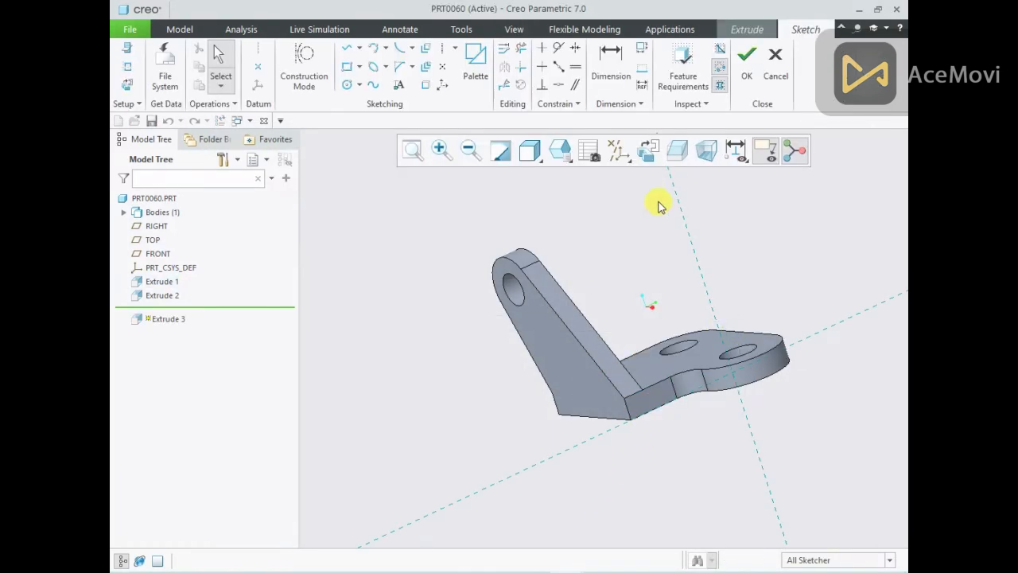
{"action": "left_click", "coordinate": [649, 150]}
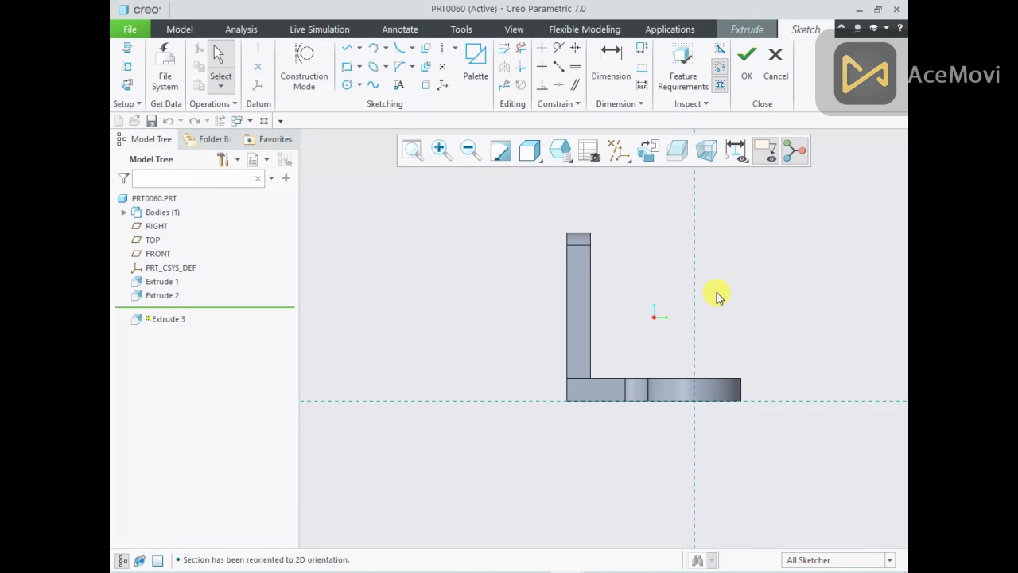
Step: Sketch a vertical line about 36 mm down from the plate's lower outer corner, continued by a horizontal line 200 mm long pointing away from the plate
{"action": "right_click", "coordinate": [489, 290]}
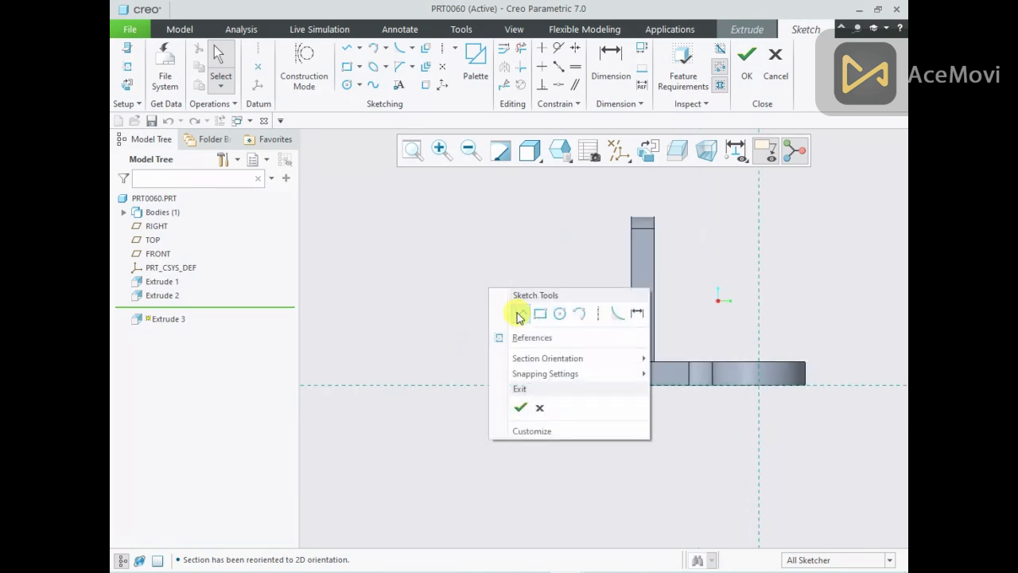
{"action": "left_click", "coordinate": [518, 313]}
{"action": "left_click", "coordinate": [632, 386]}
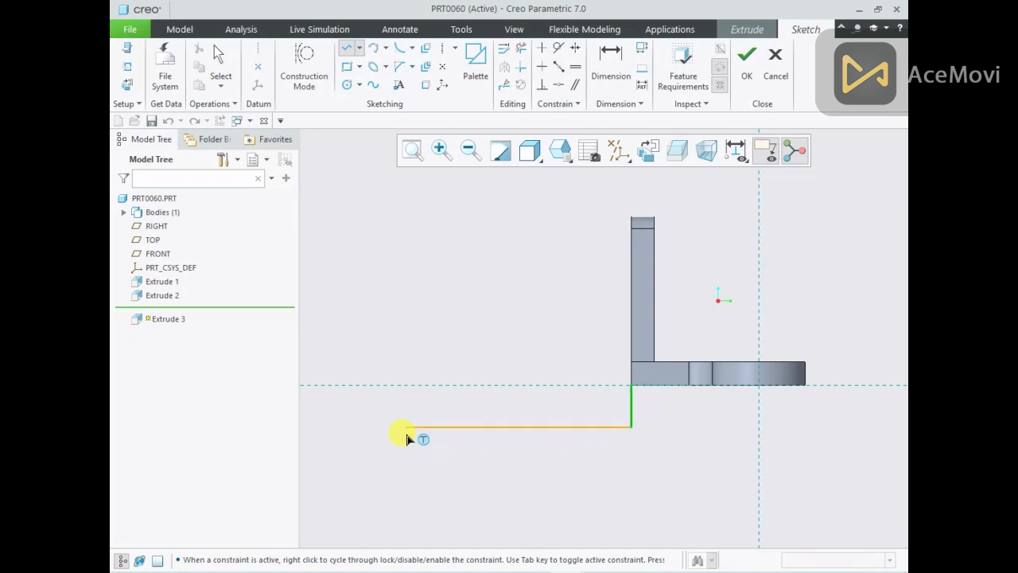
{"action": "middle_click", "coordinate": [449, 406]}
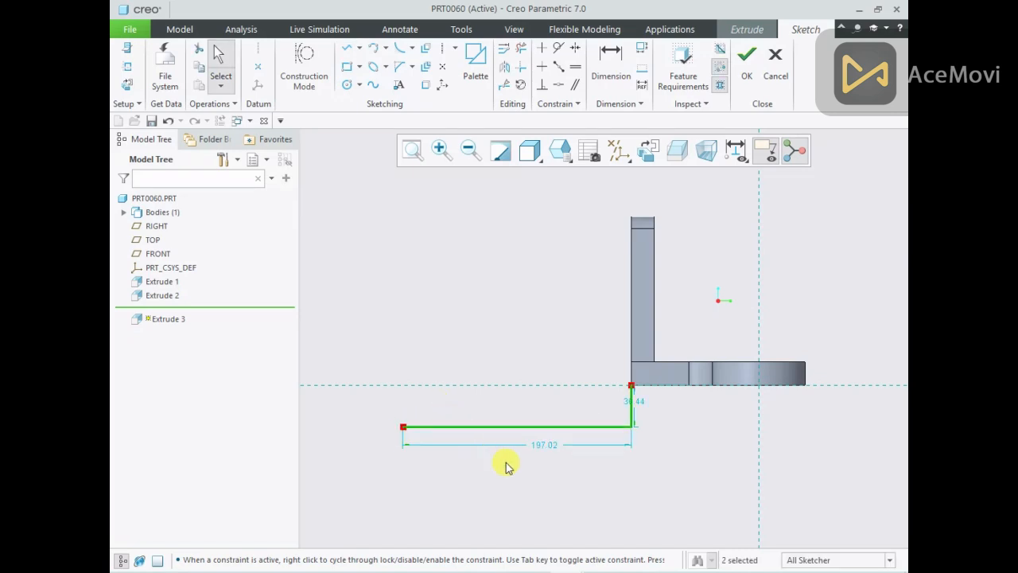
{"action": "double_click", "coordinate": [546, 446]}
{"action": "type", "text": "200"}
{"action": "key", "text": "Return"}
Step: Dimension the horizontal line 40 mm below the plate's upper edge and reposition the 40 mm and 200 mm dimensions clear of the geometry
{"action": "right_click", "coordinate": [643, 401]}
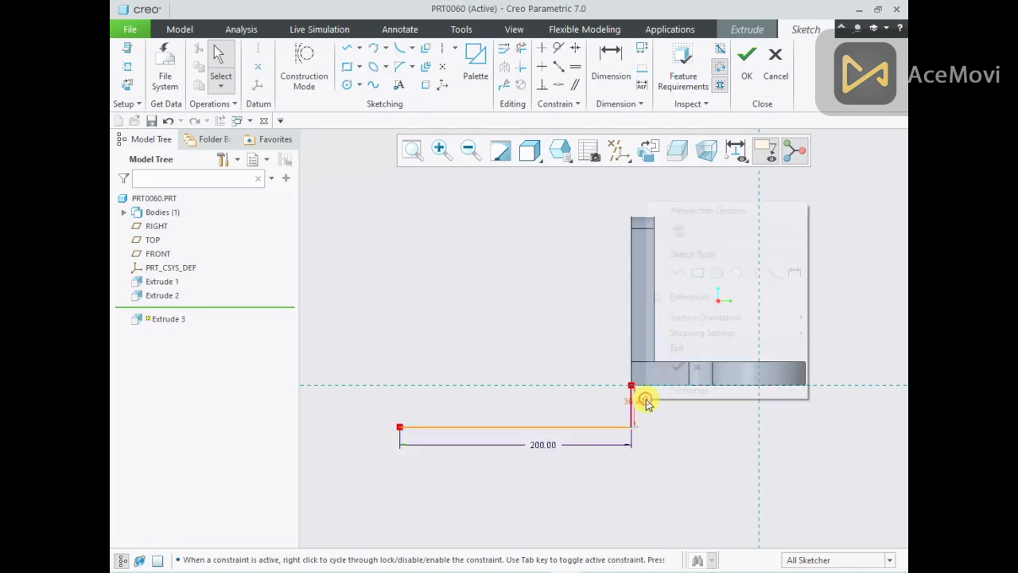
{"action": "left_click", "coordinate": [794, 275]}
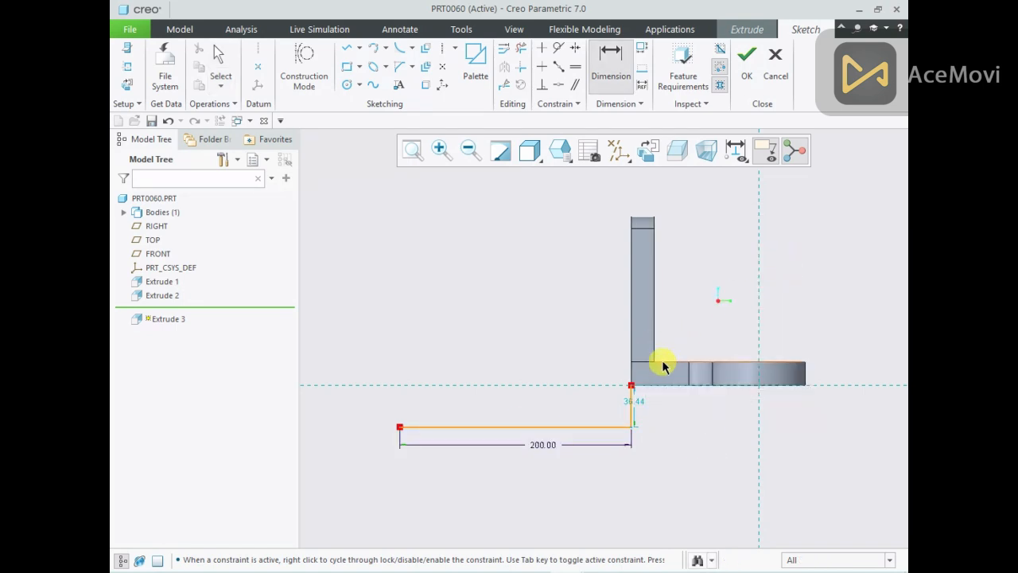
{"action": "left_click", "coordinate": [662, 363]}
{"action": "left_click", "coordinate": [634, 432]}
{"action": "middle_click", "coordinate": [577, 398]}
{"action": "type", "text": "40"}
{"action": "key", "text": "Return"}
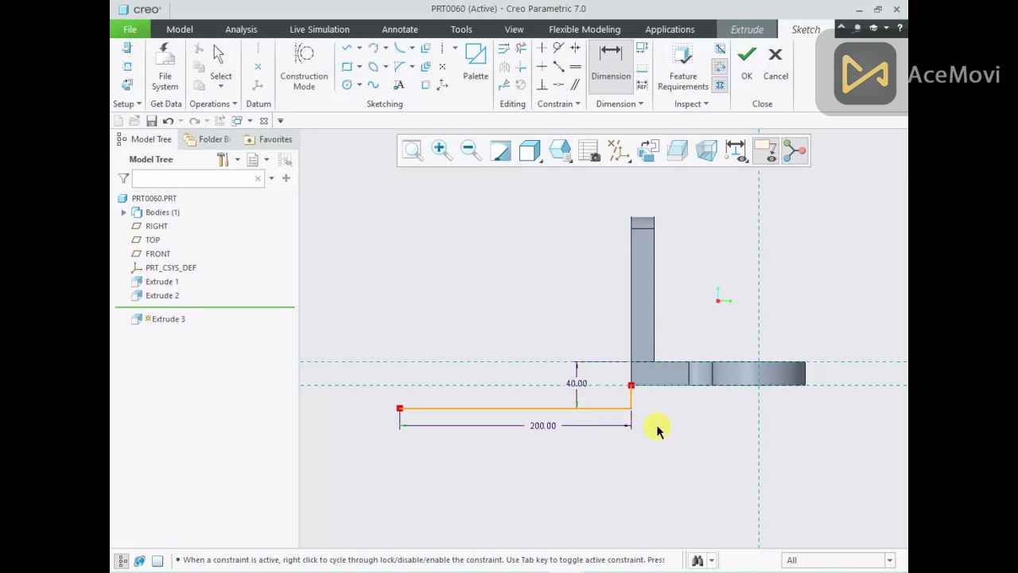
{"action": "middle_click", "coordinate": [584, 400]}
{"action": "left_click_drag", "start_coordinate": [580, 386], "coordinate": [689, 334]}
{"action": "left_click_drag", "start_coordinate": [551, 430], "coordinate": [550, 459]}
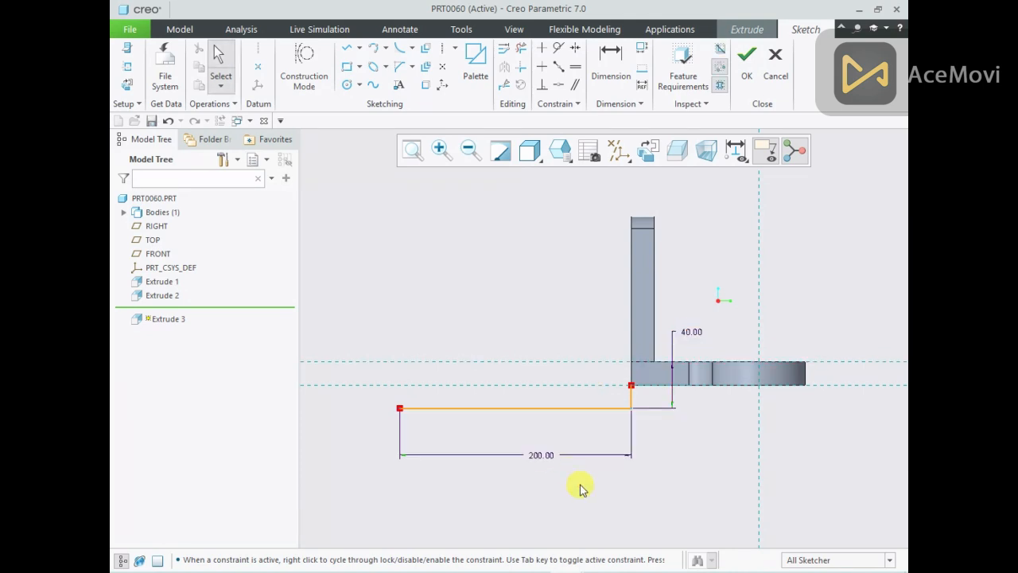
Step: Offset the L-shaped pair of lines 20 mm to its outer side using -20, and spread the overlapping dimensions apart
{"action": "left_click", "coordinate": [425, 48]}
{"action": "left_click", "coordinate": [863, 69]}
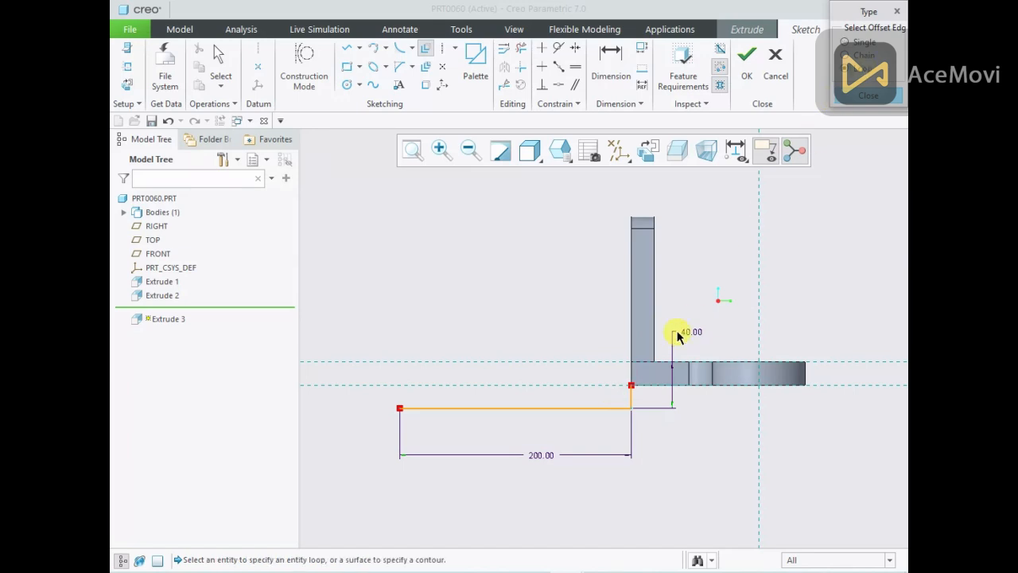
{"action": "left_click", "coordinate": [630, 402]}
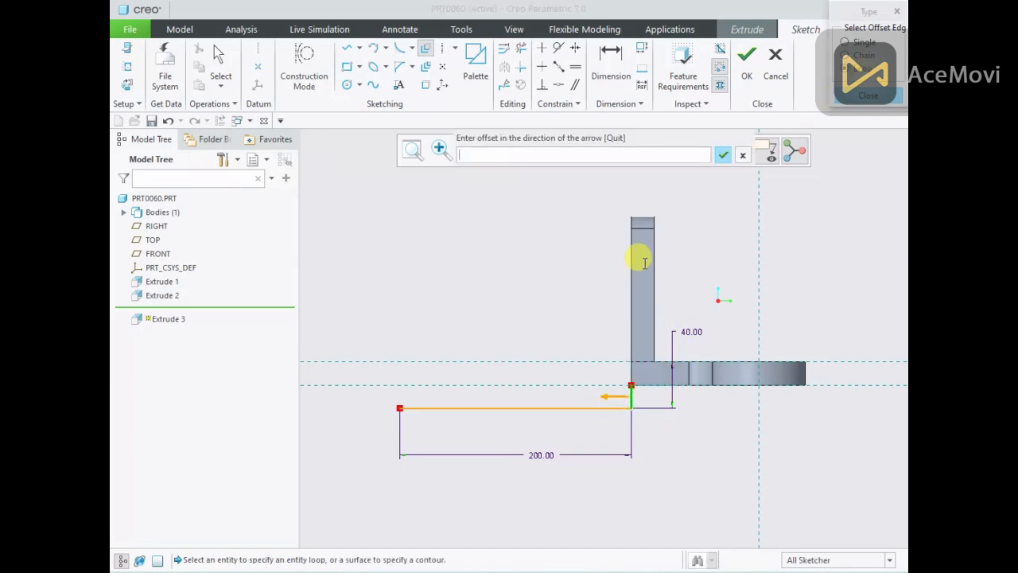
{"action": "type", "text": "-20"}
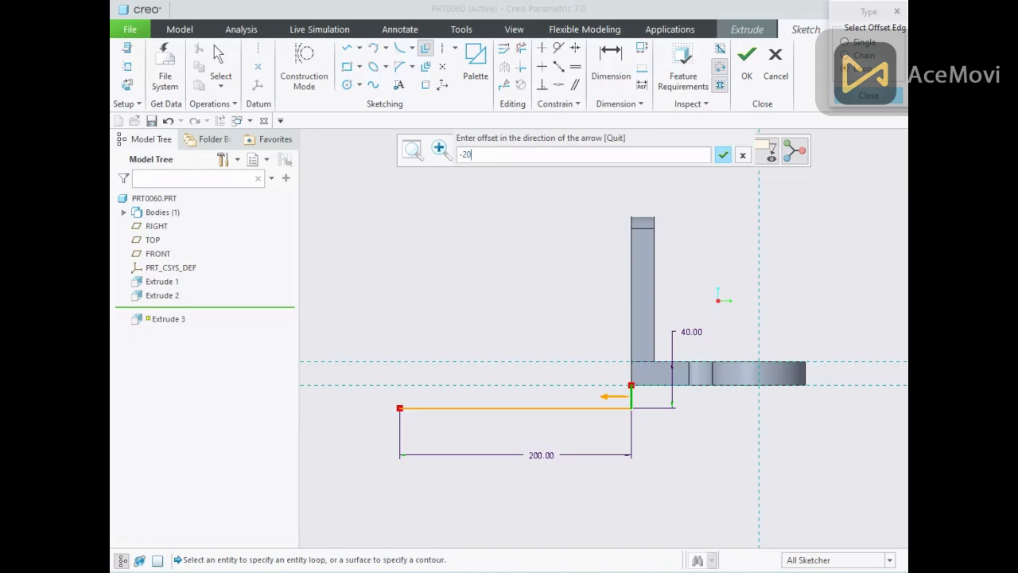
{"action": "type", "text": ".0"}
{"action": "key", "text": "Return"}
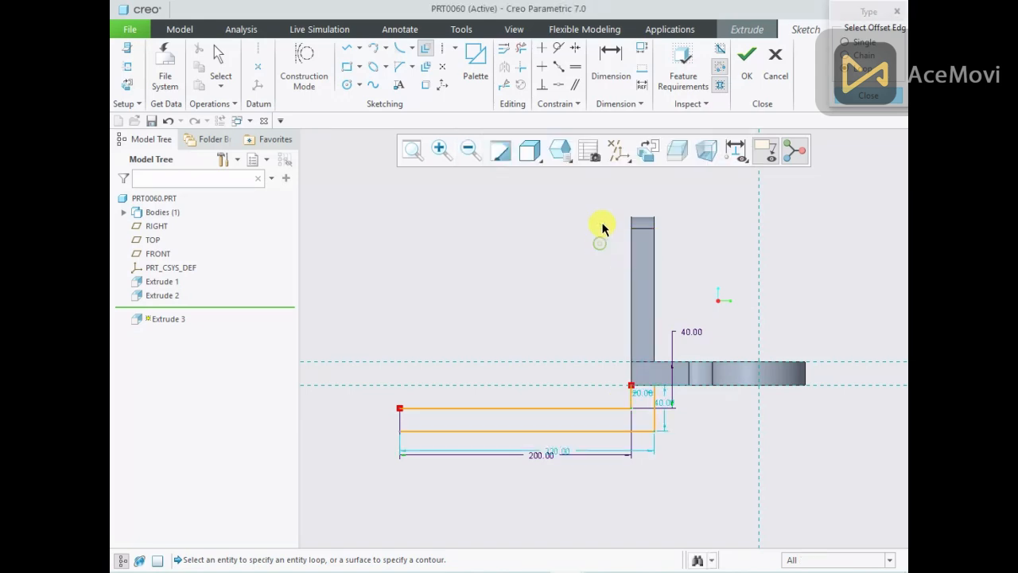
{"action": "left_click_drag", "start_coordinate": [544, 455], "coordinate": [545, 494]}
{"action": "left_click_drag", "start_coordinate": [559, 456], "coordinate": [559, 467]}
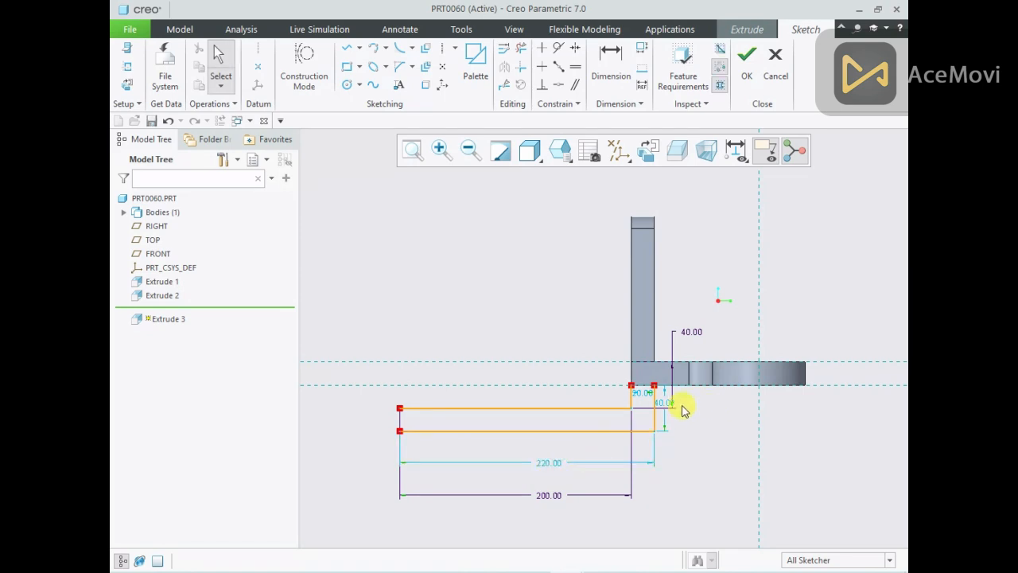
{"action": "left_click_drag", "start_coordinate": [668, 407], "coordinate": [714, 407]}
{"action": "left_click_drag", "start_coordinate": [643, 396], "coordinate": [589, 344]}
Step: Close both open ends of the L-shaped profile with short lines, at the far end and along the plate's underside
{"action": "right_click", "coordinate": [518, 317]}
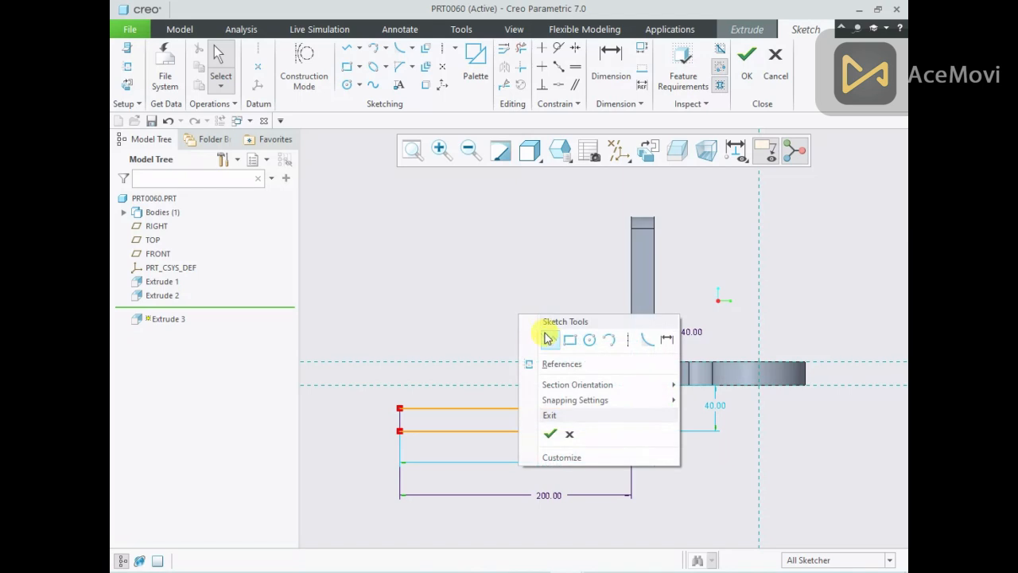
{"action": "left_click", "coordinate": [546, 336]}
{"action": "left_click", "coordinate": [399, 409]}
{"action": "left_click", "coordinate": [400, 431]}
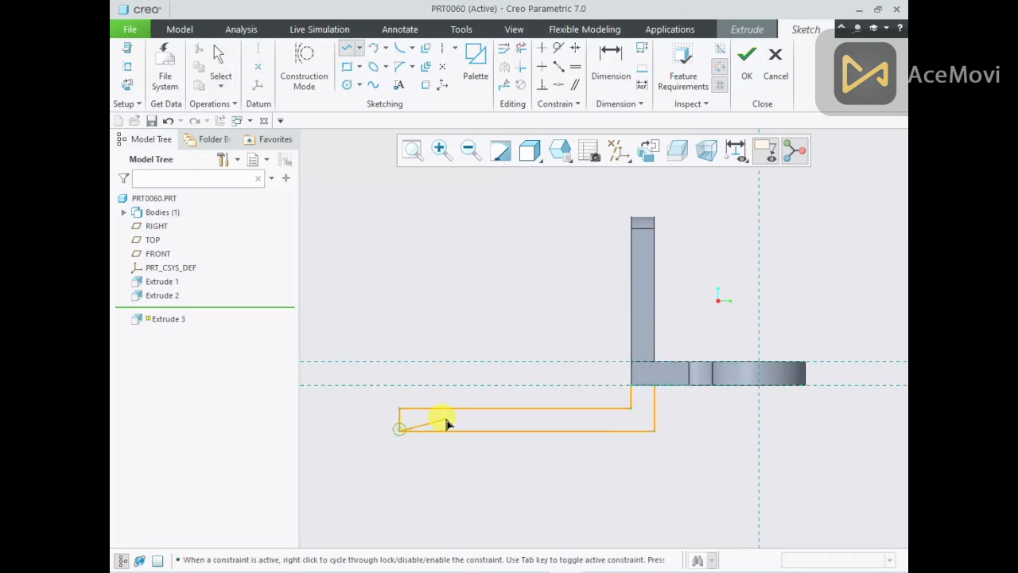
{"action": "left_click", "coordinate": [632, 385]}
{"action": "left_click", "coordinate": [655, 386]}
{"action": "middle_click", "coordinate": [689, 309]}
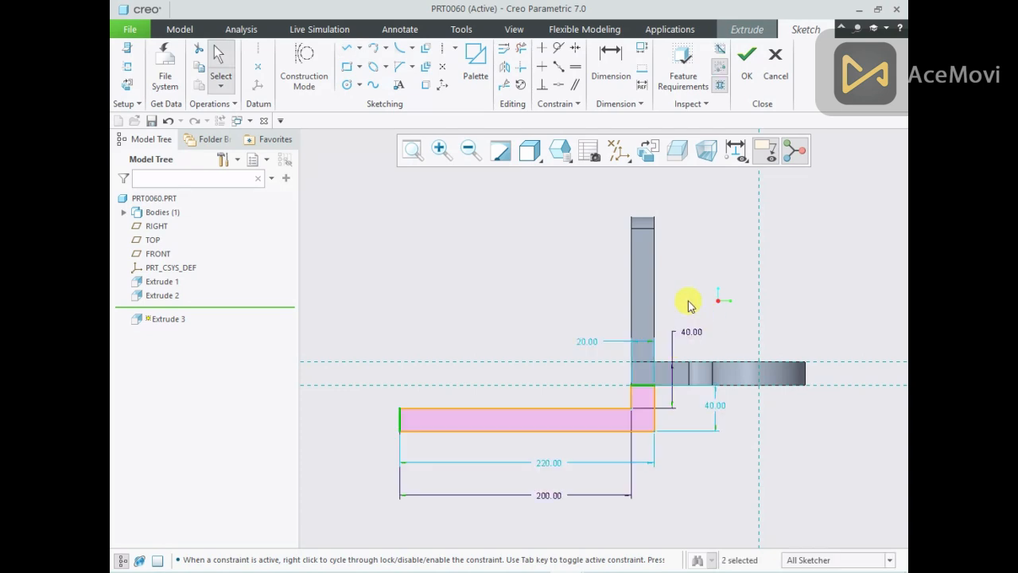
Step: Finish the web sketch and extrude it with the To Selected depth option up to the plate's opposite side face
{"action": "middle_click_drag", "start_coordinate": [686, 298], "coordinate": [718, 302]}
{"action": "left_click", "coordinate": [755, 89]}
{"action": "mouse_move", "coordinate": [643, 209]}
{"action": "middle_mouse_down"}
{"action": "mouse_move", "coordinate": [586, 266]}
{"action": "mouse_move", "coordinate": [613, 268]}
{"action": "middle_mouse_up"}
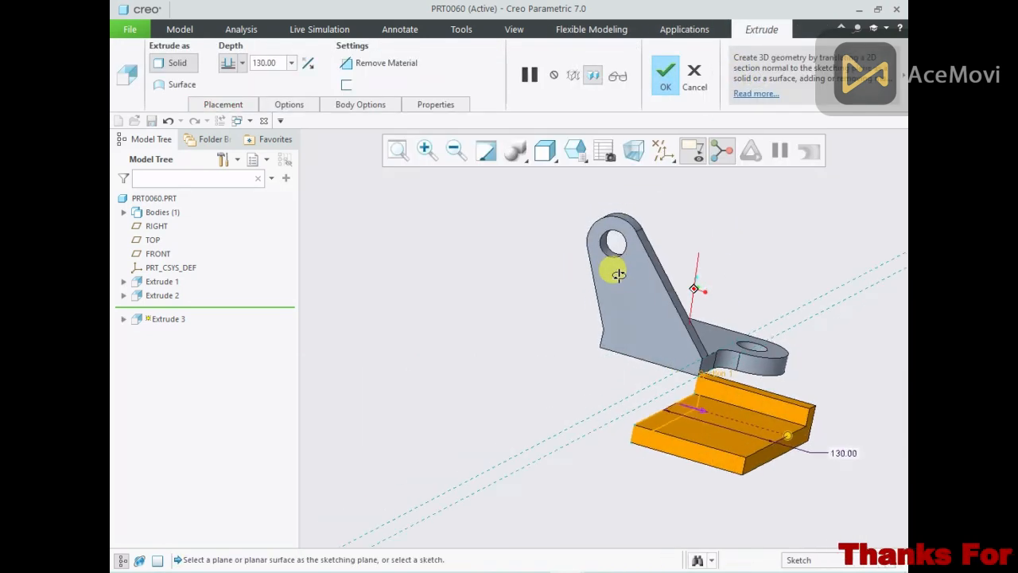
{"action": "left_click", "coordinate": [275, 103]}
{"action": "left_click", "coordinate": [322, 159]}
{"action": "left_click", "coordinate": [344, 251]}
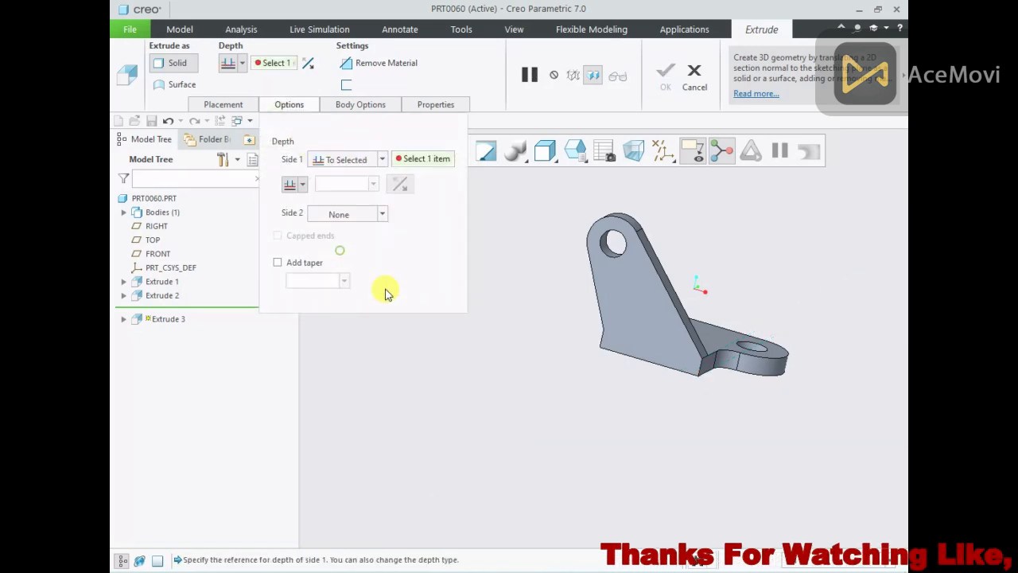
{"action": "middle_click_drag", "start_coordinate": [616, 391], "coordinate": [650, 385]}
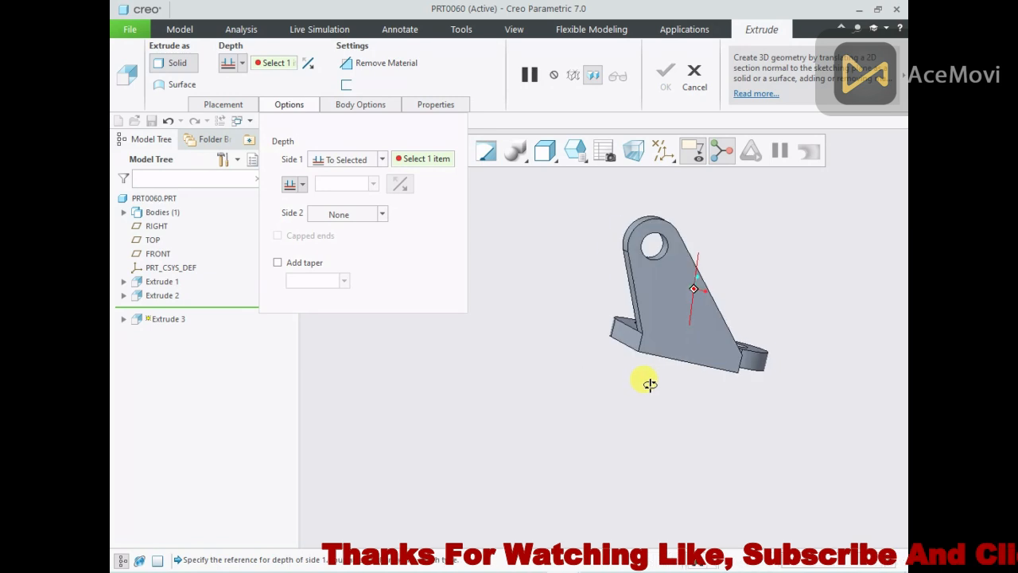
{"action": "left_click", "coordinate": [604, 330]}
{"action": "middle_click_drag", "start_coordinate": [586, 337], "coordinate": [522, 337]}
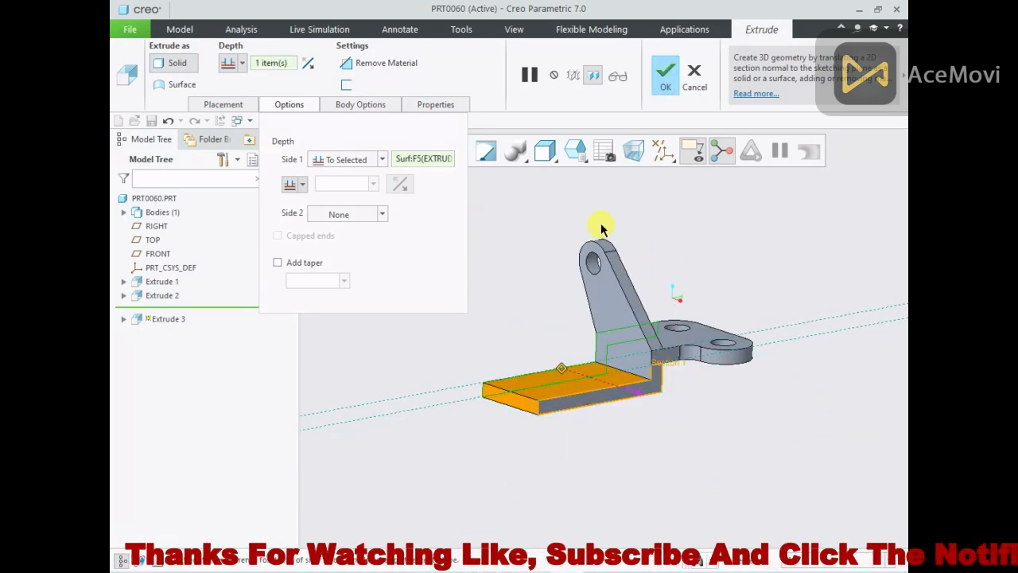
{"action": "left_click", "coordinate": [669, 75]}
{"action": "middle_click_drag", "start_coordinate": [537, 273], "coordinate": [634, 328]}
{"action": "scroll", "coordinate": [649, 318], "scroll_direction": "up", "scroll_amount": 3}
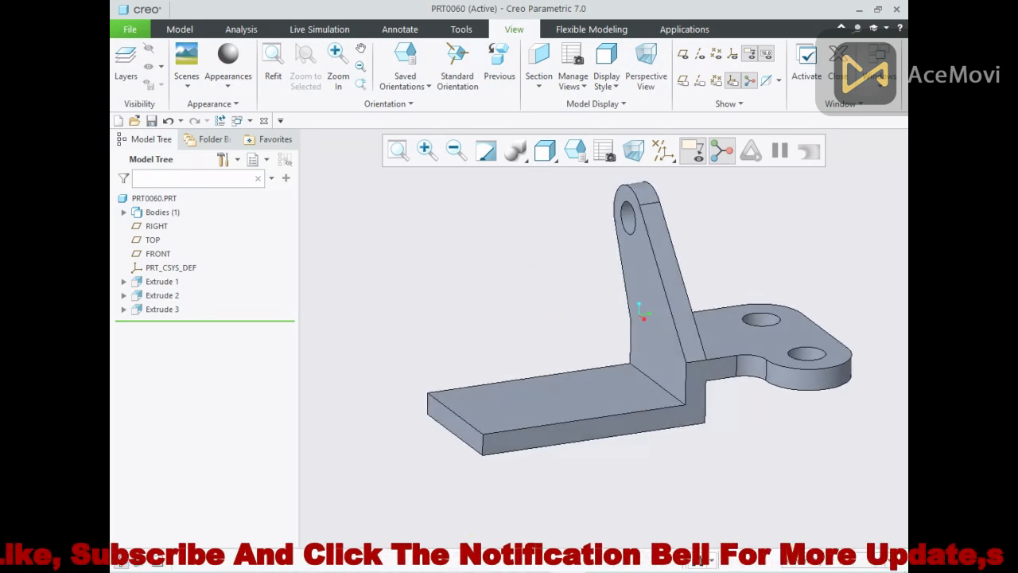
Step: Consult the reference drawing and start an extrusion sketch on the end face of the long web
{"action": "key", "text": "alt+Tab"}
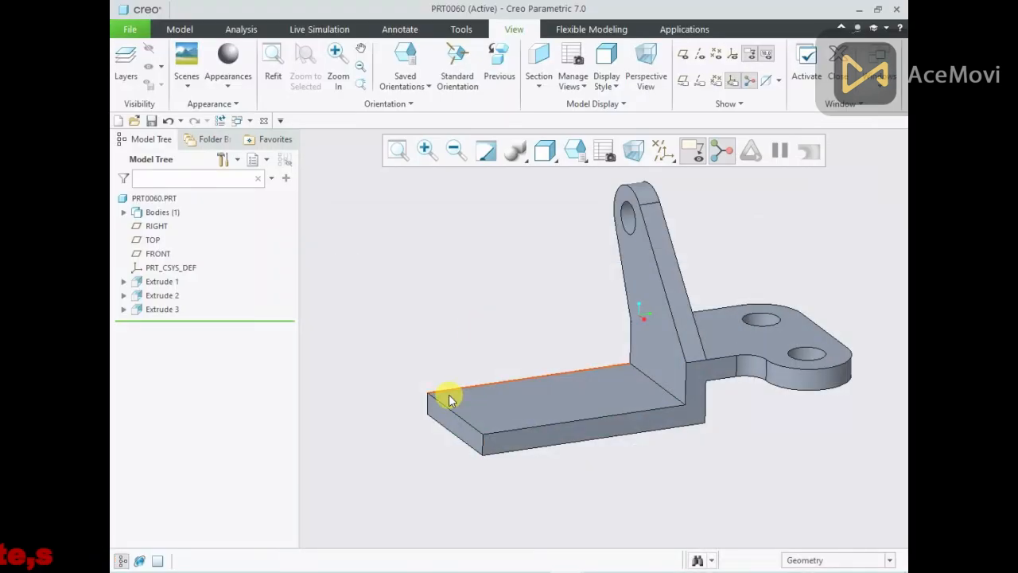
{"action": "left_click", "coordinate": [443, 415]}
{"action": "left_click", "coordinate": [535, 352]}
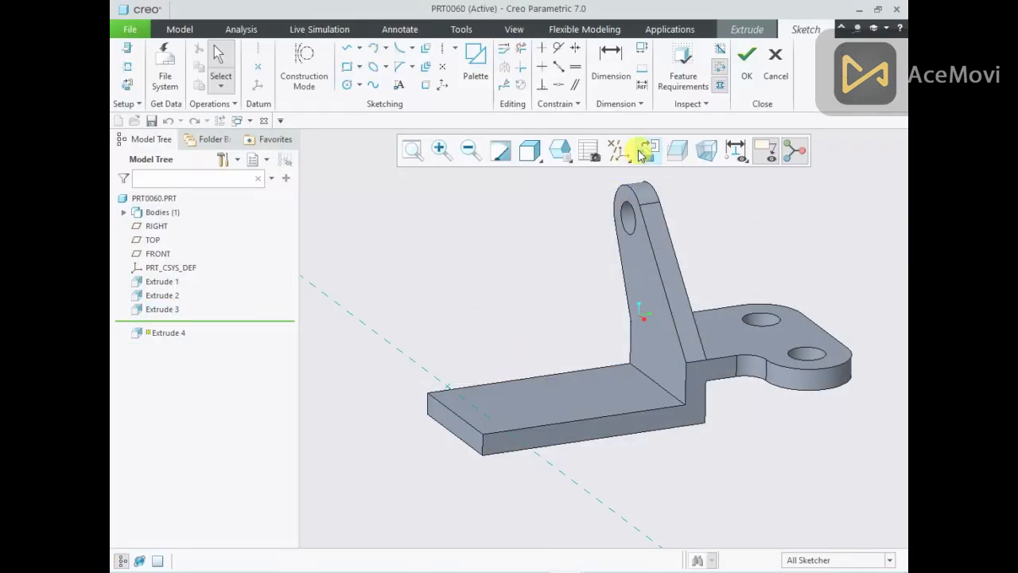
Step: Sketch two equal circles about 46 mm in diameter at the same height above the web, one outside its side edge and one over the slanted flange
{"action": "right_click", "coordinate": [359, 248]}
{"action": "left_click", "coordinate": [405, 268]}
{"action": "left_click", "coordinate": [418, 352]}
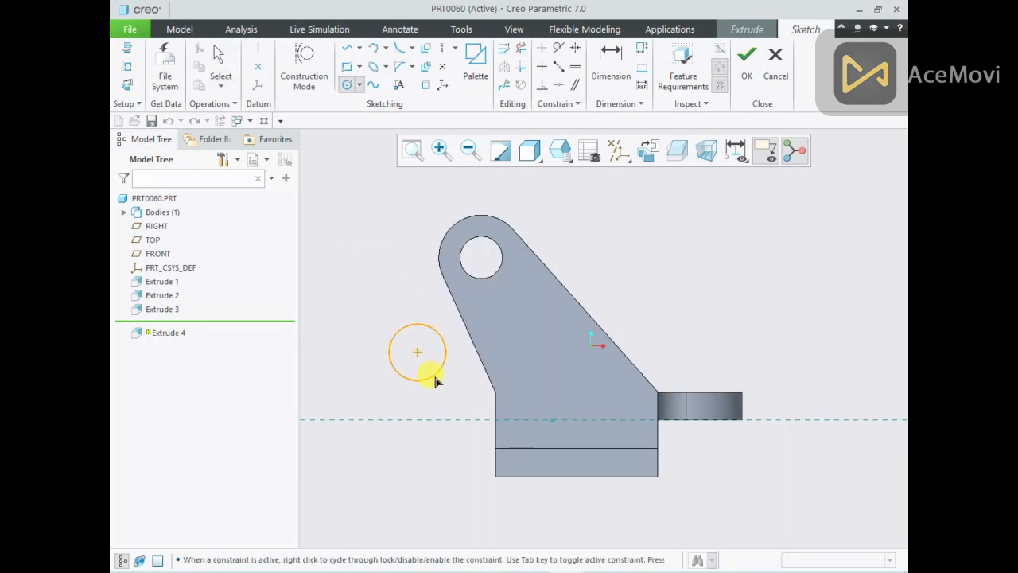
{"action": "left_click", "coordinate": [448, 368]}
{"action": "left_click", "coordinate": [560, 353]}
{"action": "left_click", "coordinate": [557, 385]}
{"action": "middle_click", "coordinate": [654, 292]}
{"action": "scroll", "coordinate": [654, 292], "scroll_direction": "down", "scroll_amount": 2}
{"action": "left_click", "coordinate": [447, 437]}
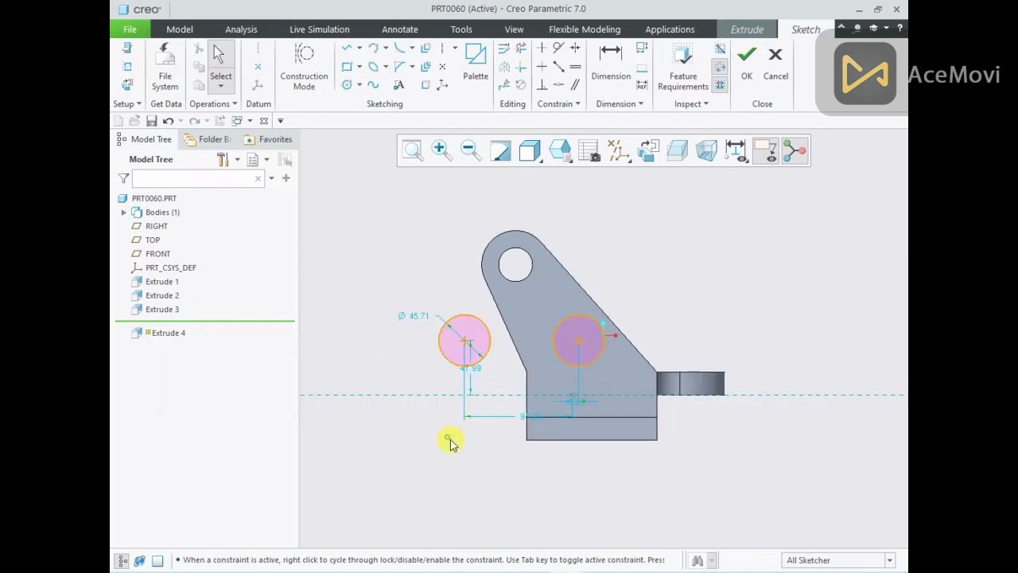
{"action": "scroll", "coordinate": [477, 446], "scroll_direction": "up", "scroll_amount": 1}
Step: Check the end flange in the reference drawing, then sketch a horizontal line joining the tops of the two circles
{"action": "left_click", "coordinate": [579, 571]}
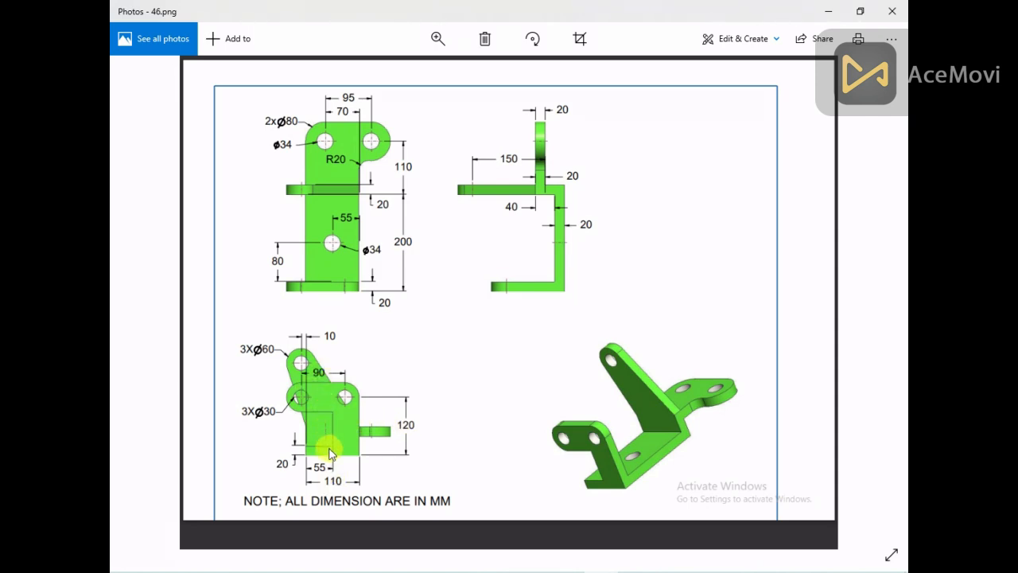
{"action": "left_click", "coordinate": [599, 571]}
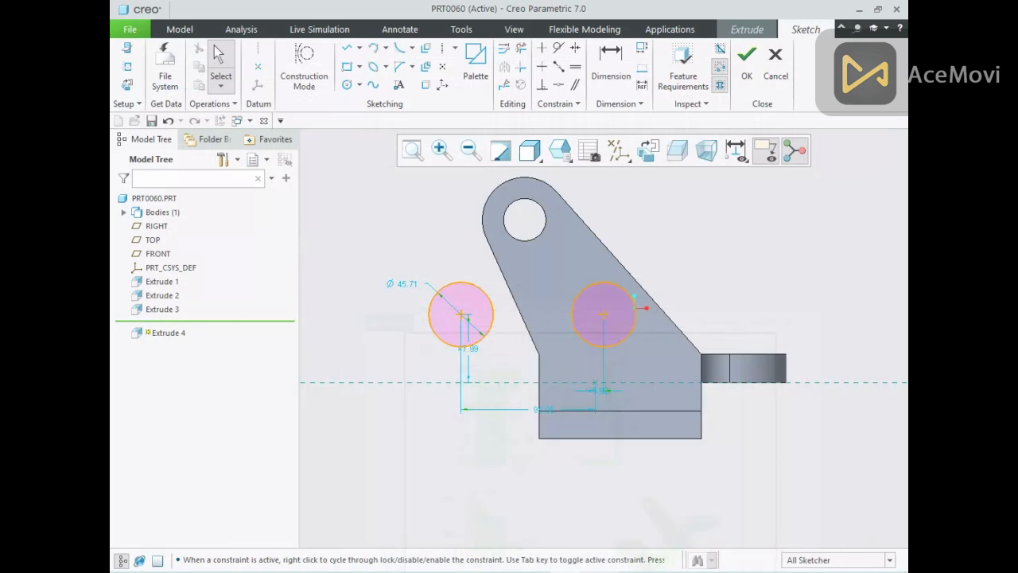
{"action": "right_click", "coordinate": [376, 240]}
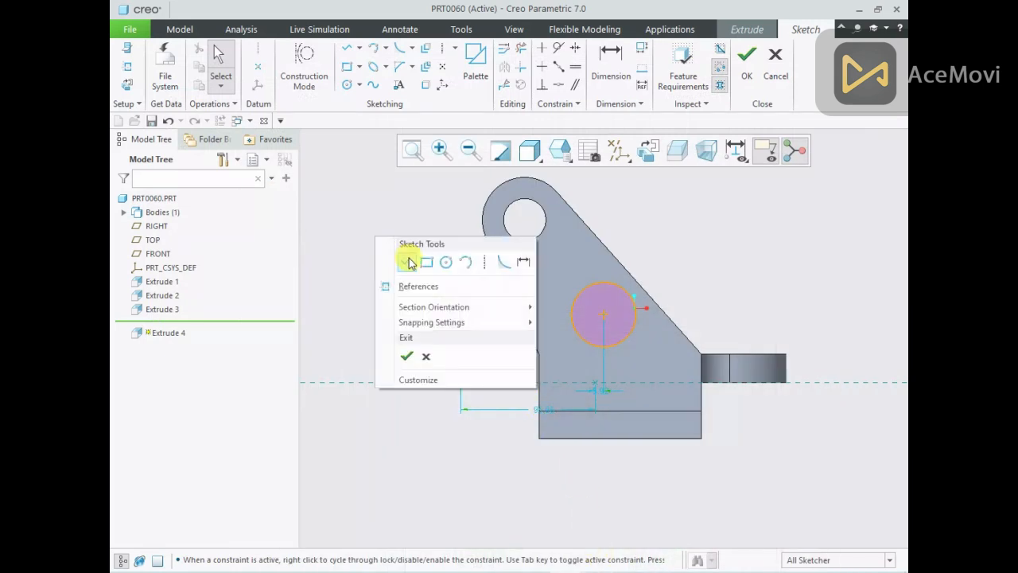
{"action": "left_click", "coordinate": [410, 264]}
{"action": "left_click", "coordinate": [460, 283]}
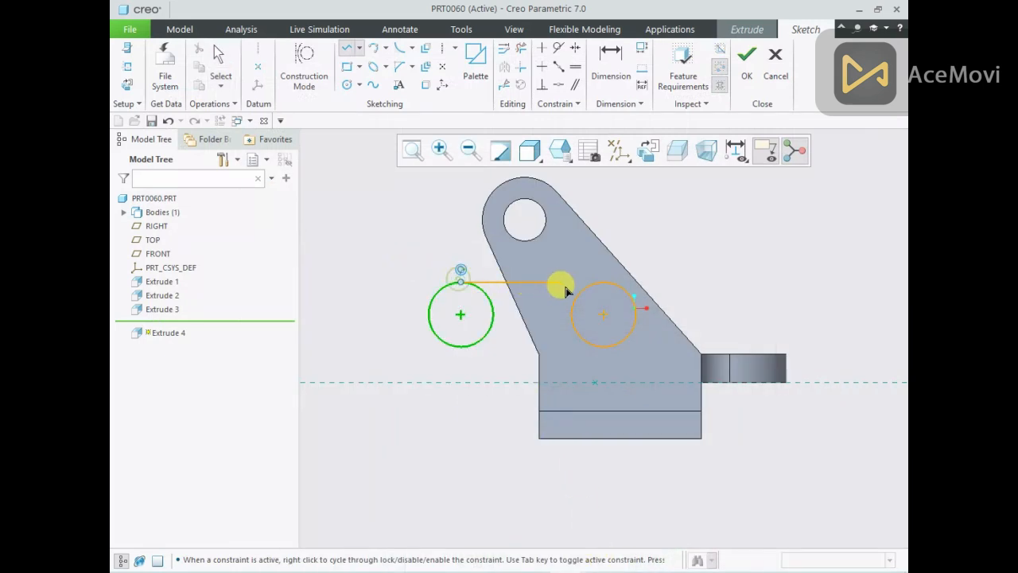
{"action": "left_click", "coordinate": [606, 288]}
{"action": "middle_click", "coordinate": [605, 291]}
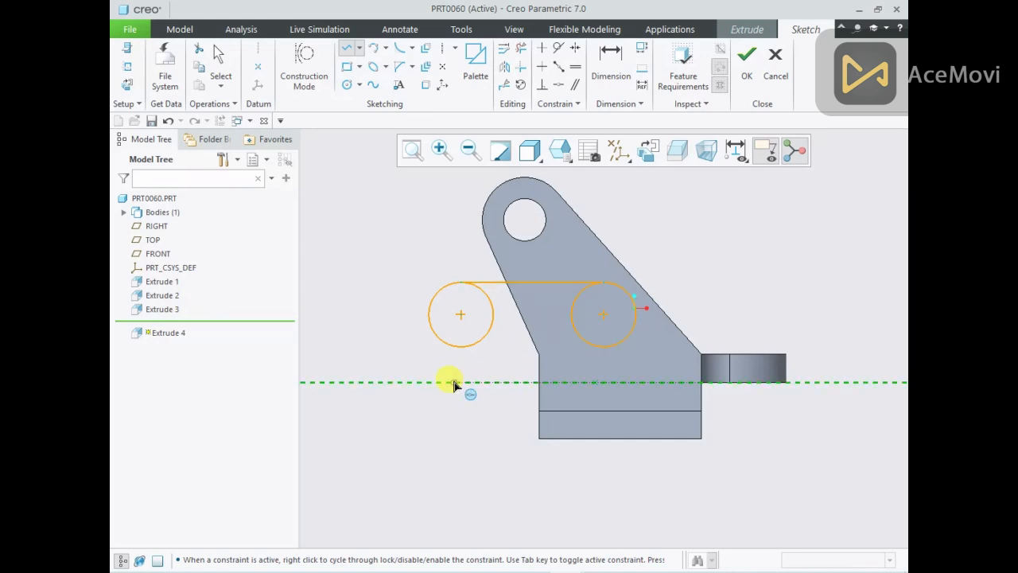
{"action": "middle_click", "coordinate": [412, 349]}
Step: Dimension the outer circle's centre 120 mm above the lower edge of the web's end face
{"action": "right_click", "coordinate": [403, 338]}
{"action": "left_click", "coordinate": [549, 362]}
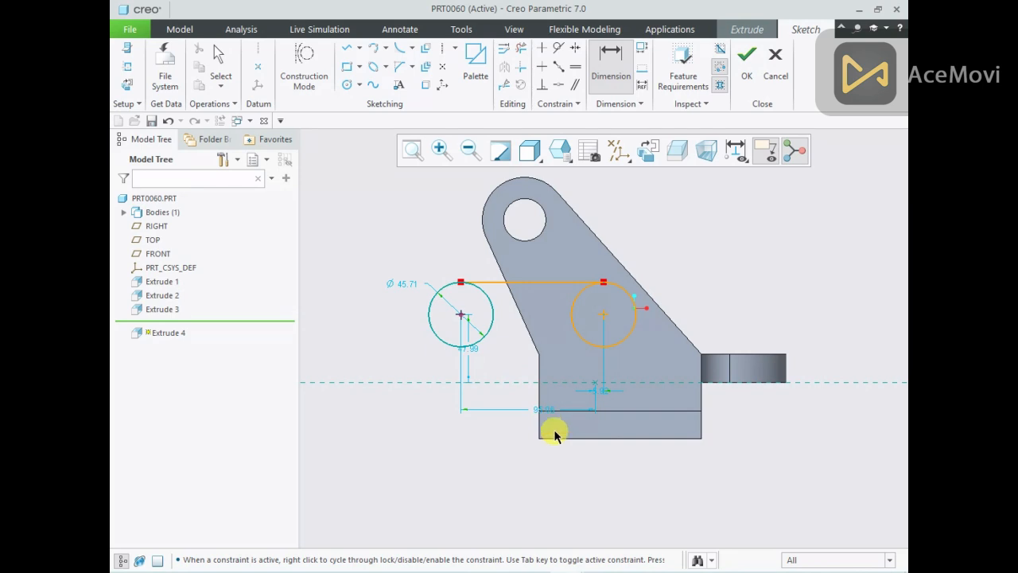
{"action": "middle_click", "coordinate": [390, 364]}
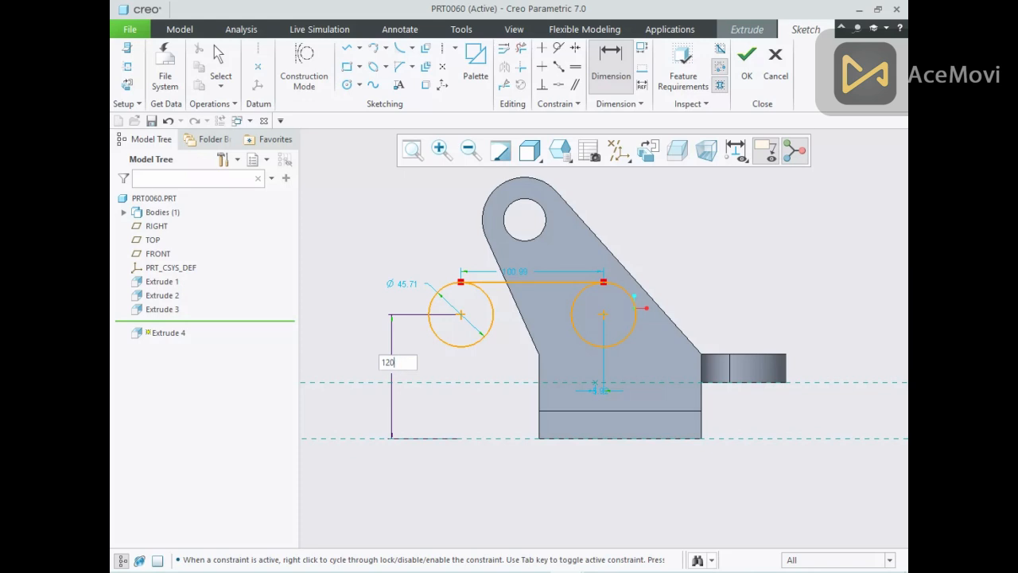
{"action": "type", "text": "120.0"}
{"action": "key", "text": "Return"}
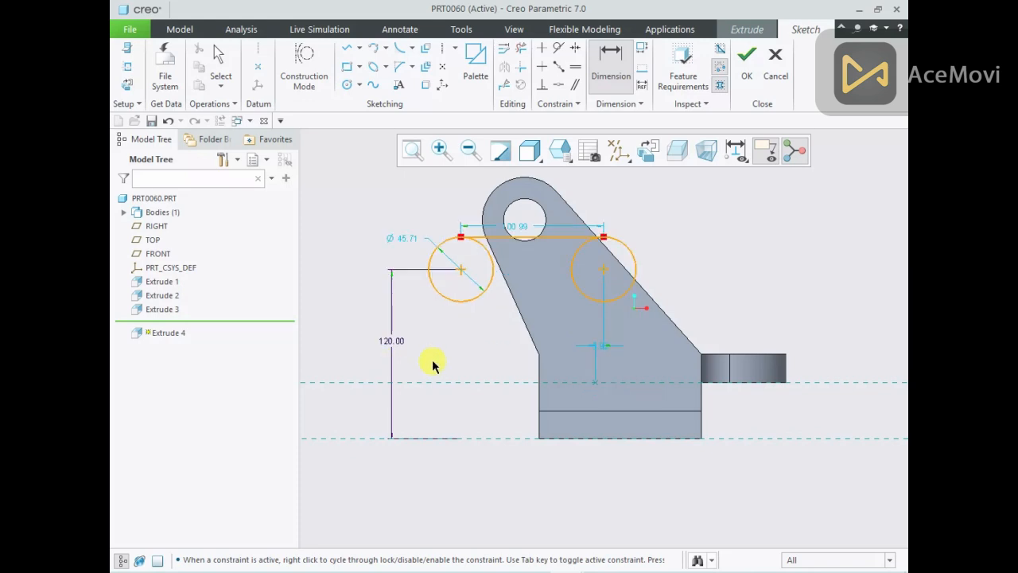
{"action": "middle_click", "coordinate": [467, 358]}
Step: Sketch a horizontal line from the outer circle's lowest point to near the web's side edge, then check the flange outline in the reference drawing
{"action": "right_click", "coordinate": [468, 354]}
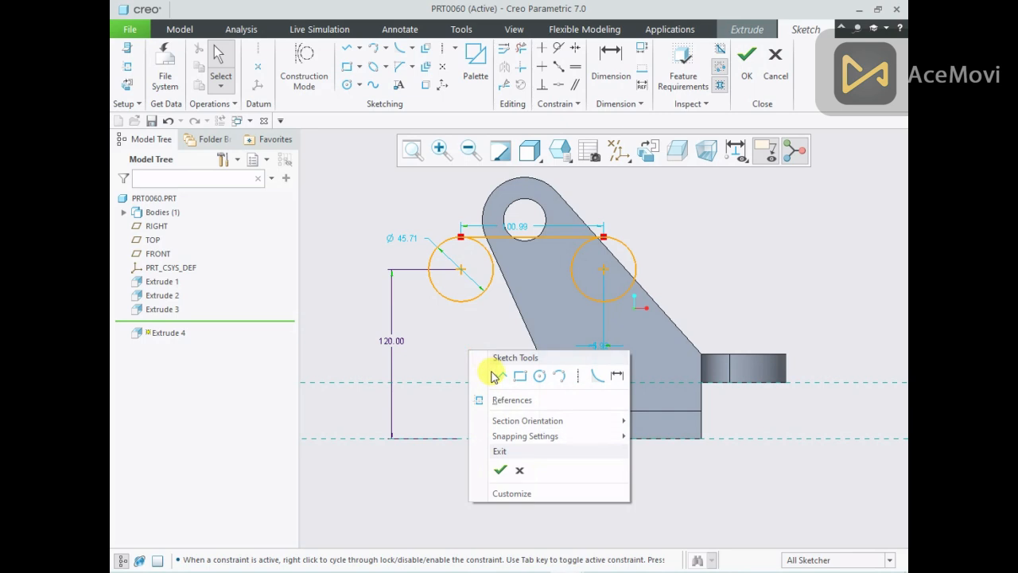
{"action": "left_click", "coordinate": [467, 375]}
{"action": "left_click", "coordinate": [465, 303]}
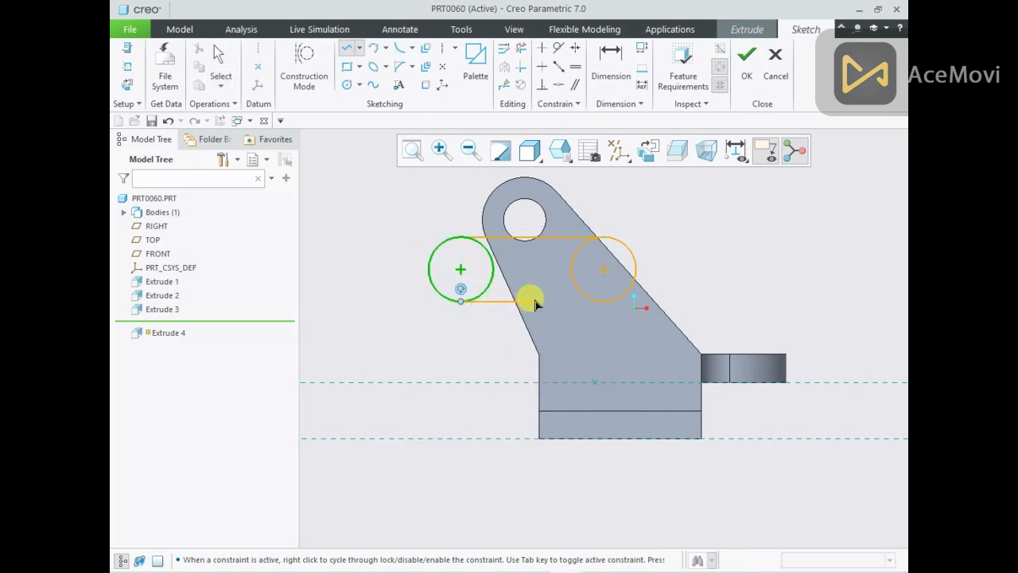
{"action": "left_click", "coordinate": [537, 303]}
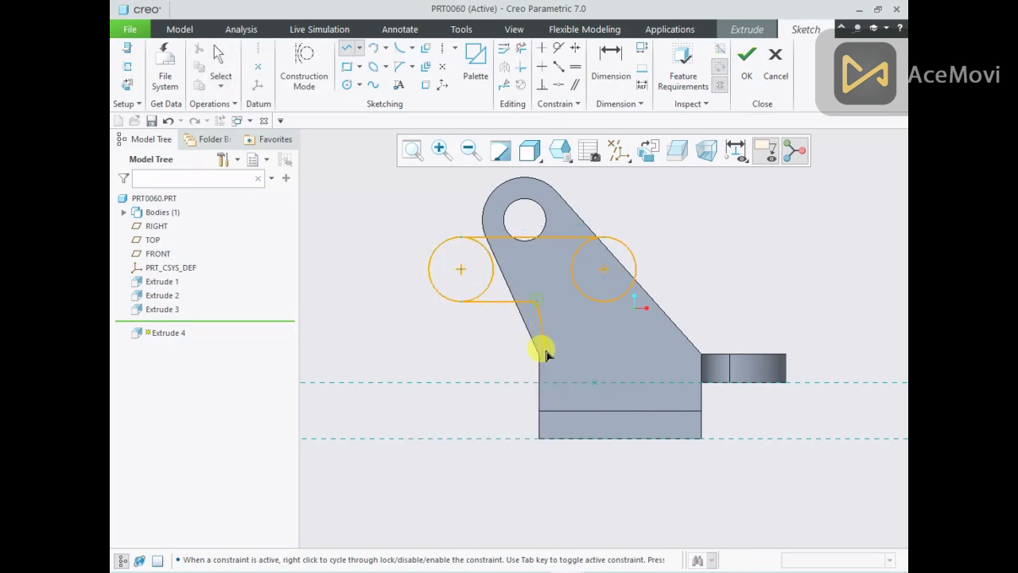
{"action": "scroll", "coordinate": [540, 438], "scroll_direction": "down", "scroll_amount": 2}
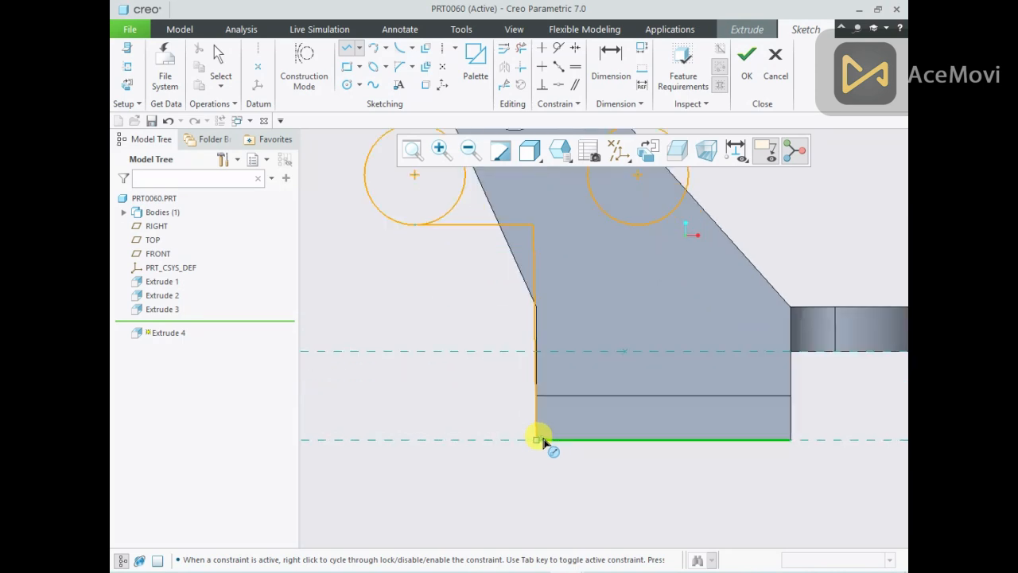
{"action": "middle_click_drag", "start_coordinate": [540, 438], "coordinate": [540, 452]}
{"action": "scroll", "coordinate": [540, 452], "scroll_direction": "up", "scroll_amount": 2}
{"action": "left_click", "coordinate": [648, 151]}
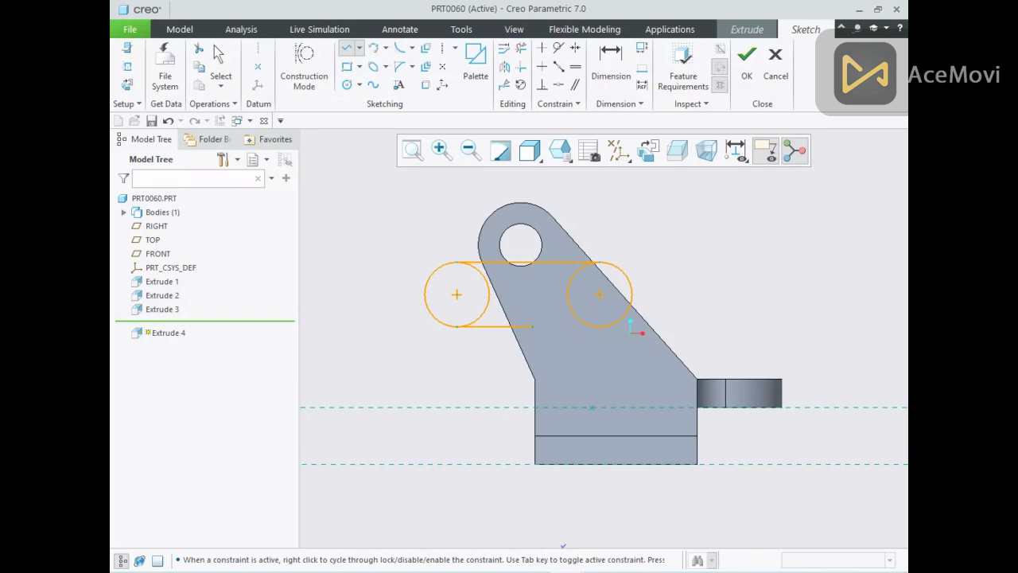
{"action": "left_click", "coordinate": [600, 571]}
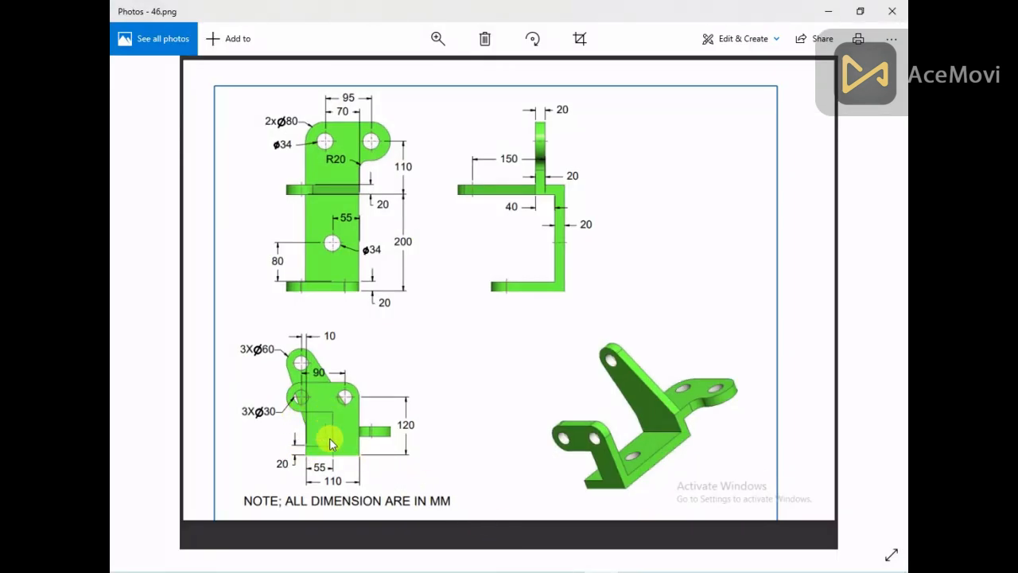
Step: Delete the short horizontal line starting at the outer circle's lowest point
{"action": "left_click", "coordinate": [600, 572]}
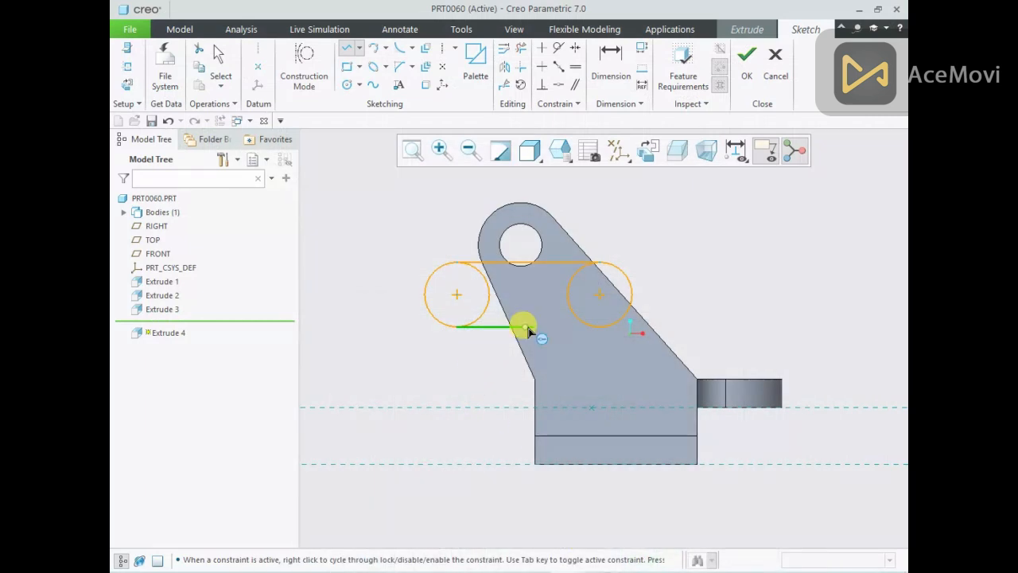
{"action": "middle_click", "coordinate": [458, 382]}
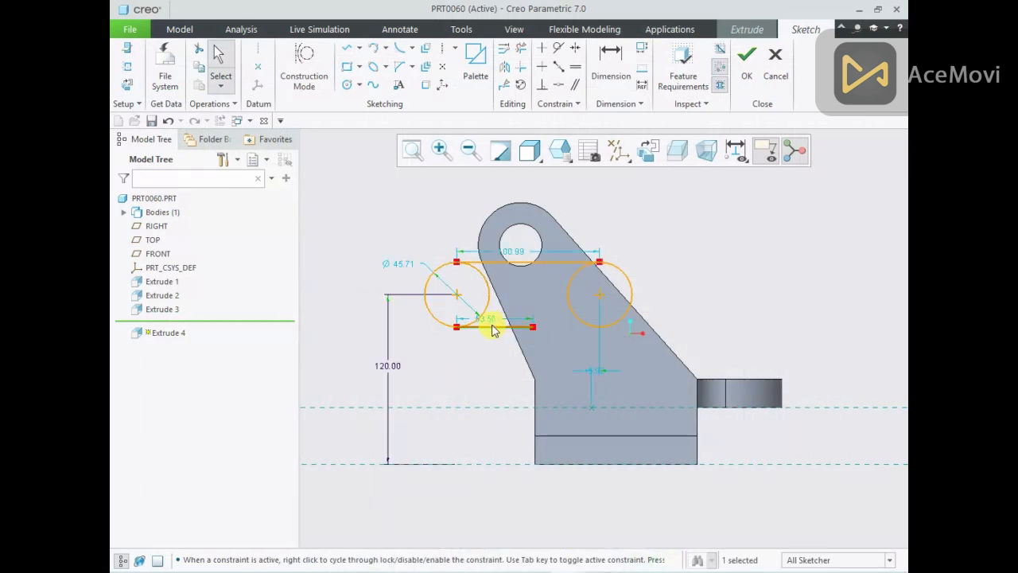
{"action": "key", "text": "Delete"}
Step: Sketch a line chain from the outer circle's lowest point: about 73 mm horizontally, down to the web's lower edge, along it to the far corner
{"action": "right_click", "coordinate": [478, 339]}
{"action": "left_click", "coordinate": [509, 362]}
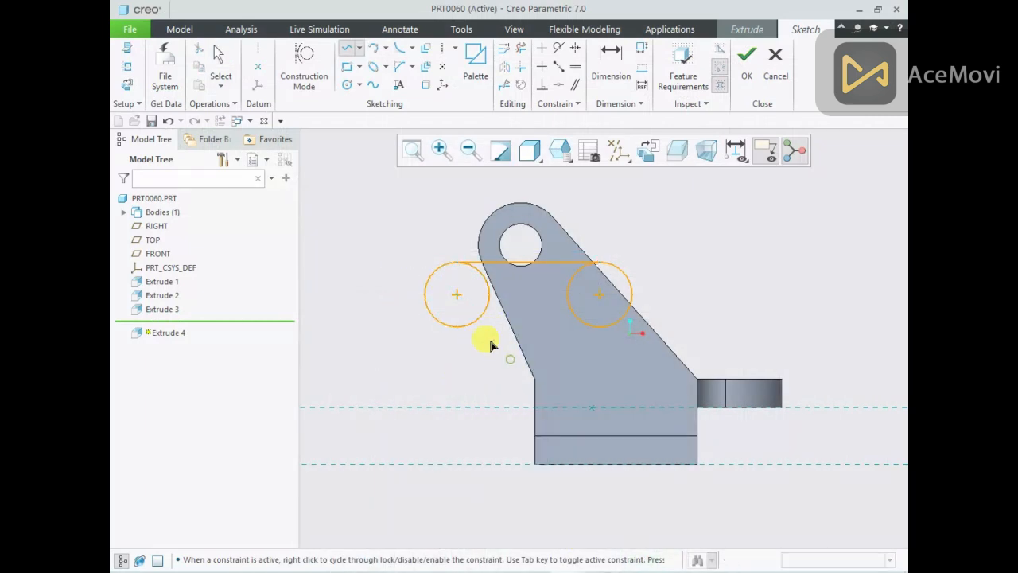
{"action": "left_click", "coordinate": [457, 327]}
{"action": "left_click", "coordinate": [561, 326]}
{"action": "left_click", "coordinate": [561, 464]}
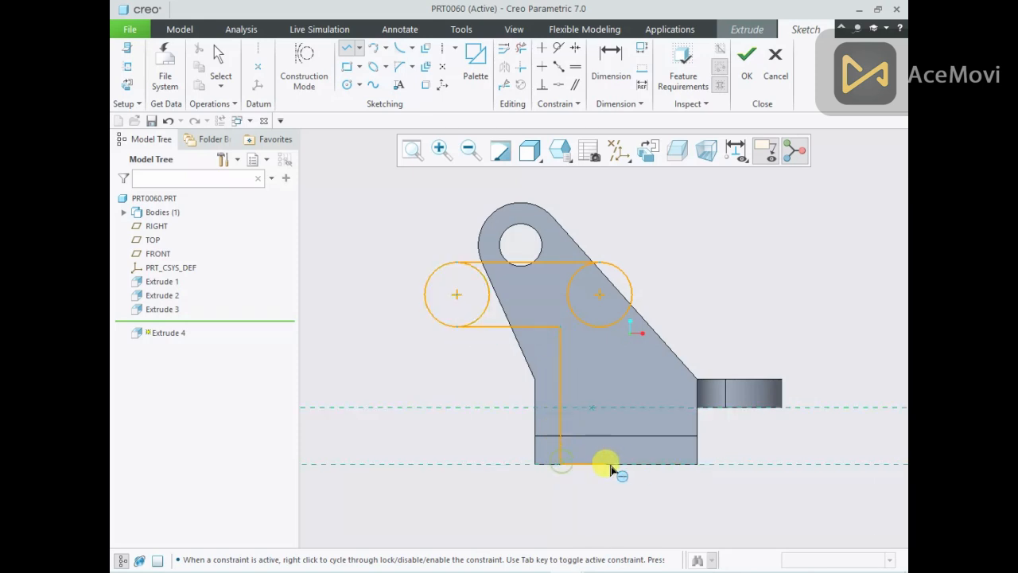
{"action": "left_click", "coordinate": [698, 465]}
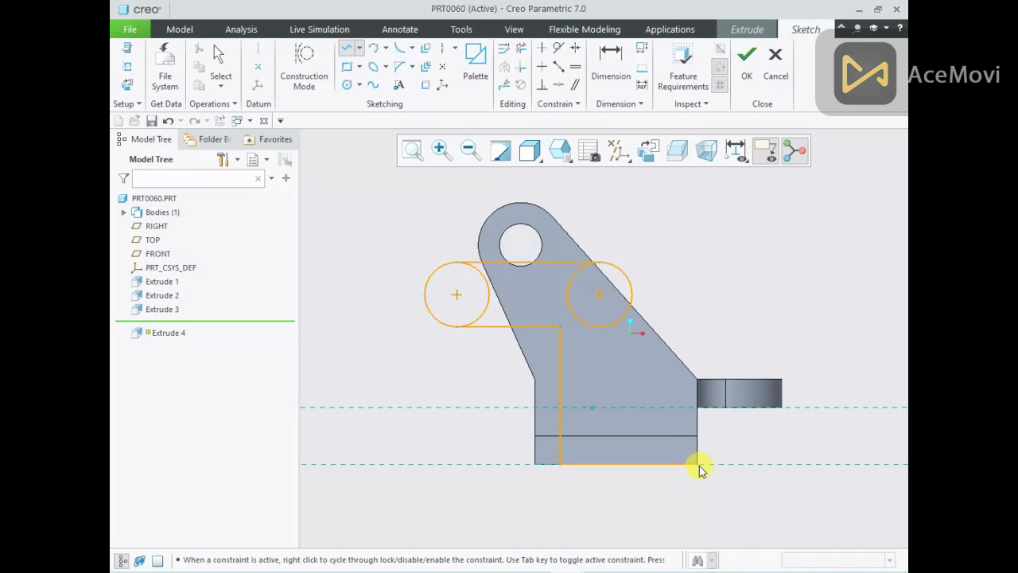
{"action": "middle_click", "coordinate": [746, 315]}
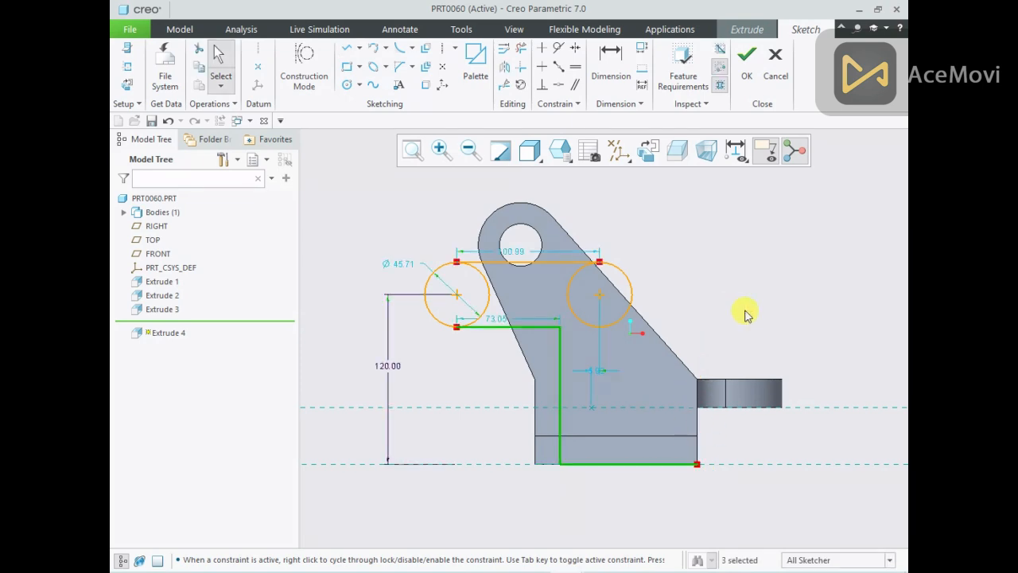
Step: Check the reference drawing, then sketch a line from the inner circle's outermost side point to the web's lower corner and constrain it vertical
{"action": "key", "text": "alt+Tab"}
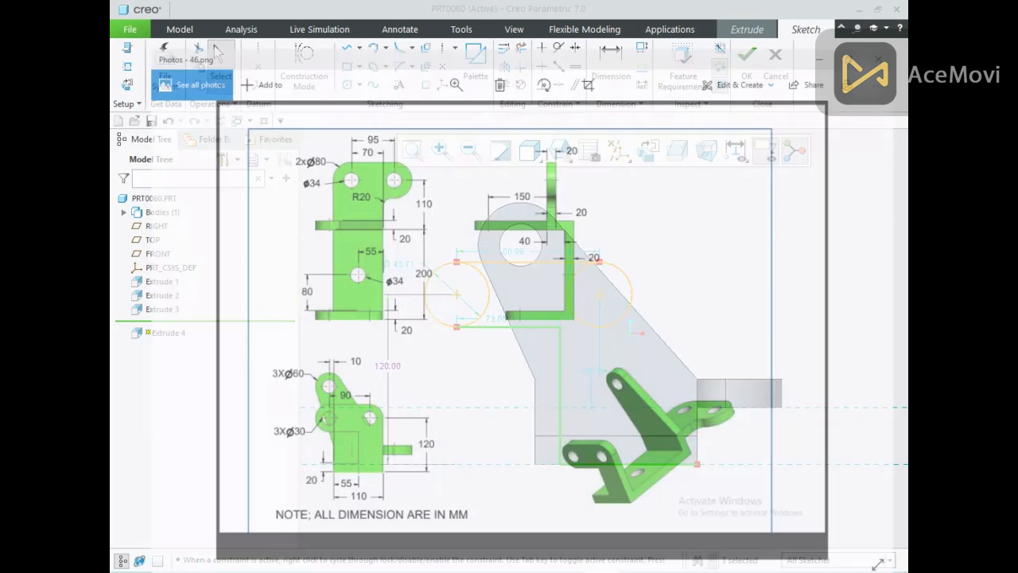
{"action": "key", "text": "alt+Tab"}
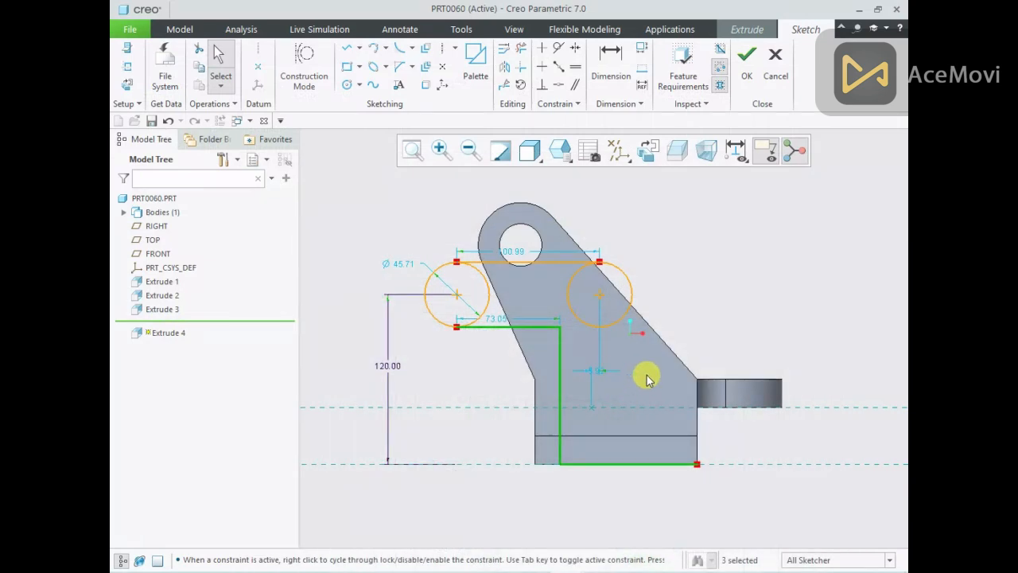
{"action": "right_click", "coordinate": [670, 264]}
{"action": "left_click", "coordinate": [699, 288]}
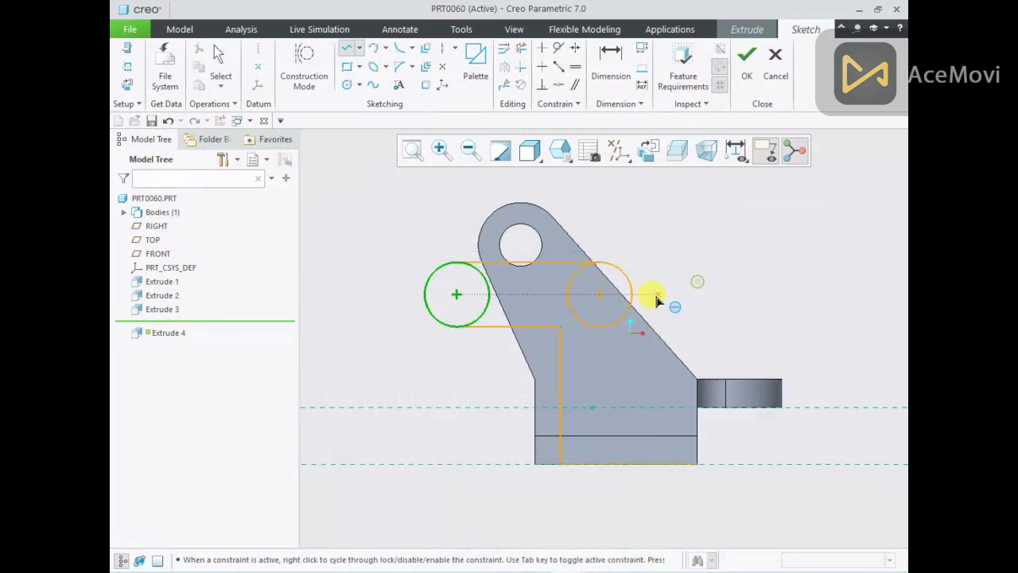
{"action": "left_click", "coordinate": [632, 296]}
{"action": "left_click", "coordinate": [697, 463]}
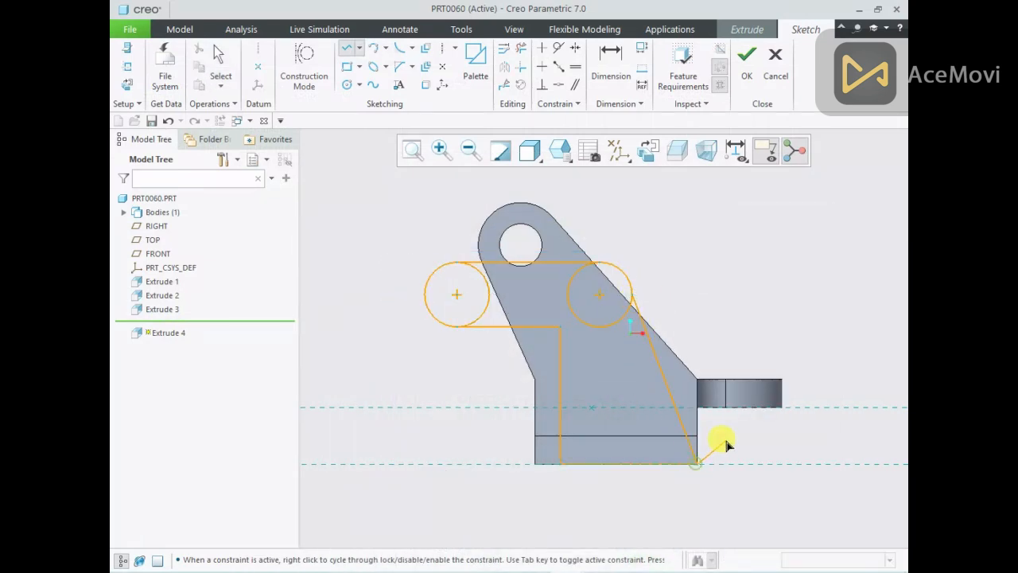
{"action": "middle_click", "coordinate": [724, 438]}
{"action": "left_click", "coordinate": [542, 48]}
{"action": "left_click", "coordinate": [638, 312]}
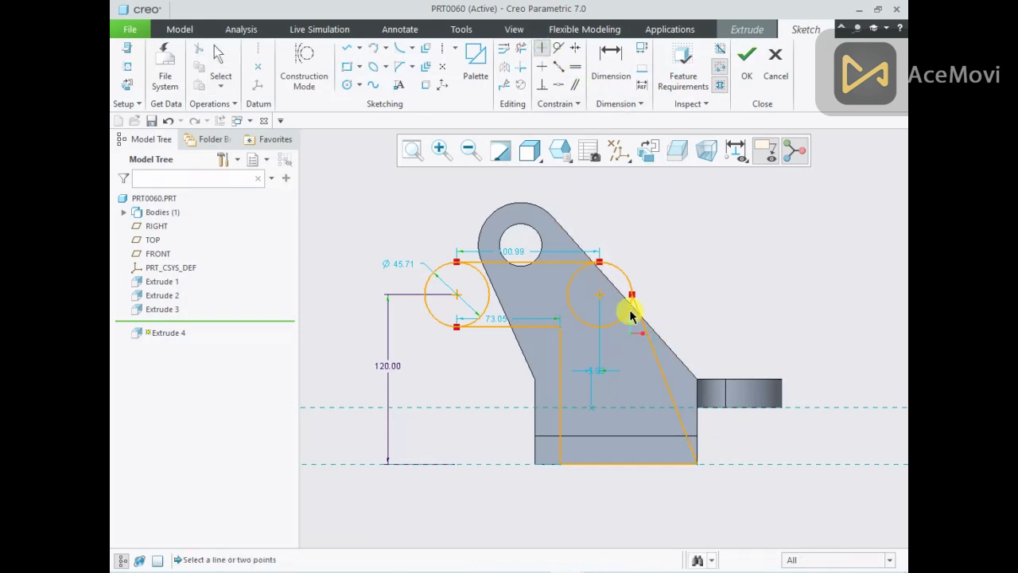
{"action": "middle_click", "coordinate": [712, 312]}
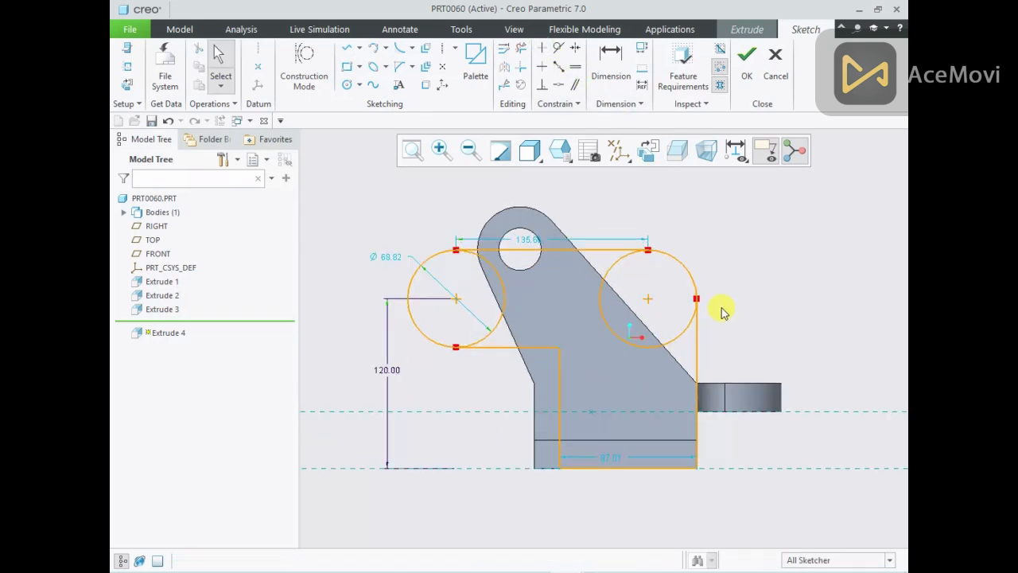
Step: Sketch two equal hole circles about 33 mm in diameter, one concentric with each flange circle, and move their diameter dimension clear
{"action": "right_click", "coordinate": [618, 213]}
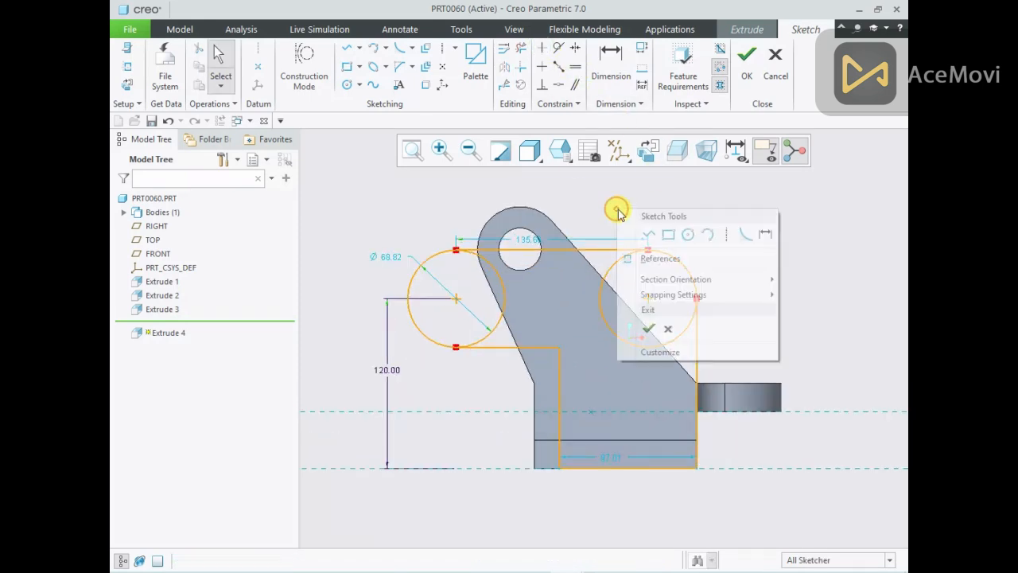
{"action": "left_click", "coordinate": [681, 233]}
{"action": "left_click", "coordinate": [455, 298]}
{"action": "left_click", "coordinate": [470, 315]}
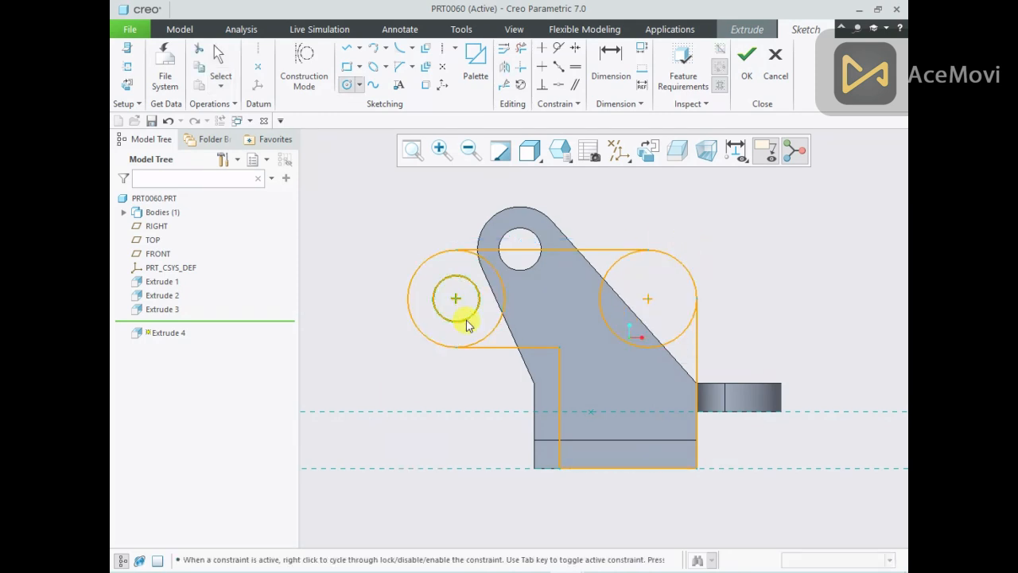
{"action": "left_click", "coordinate": [648, 300]}
{"action": "left_click", "coordinate": [661, 320]}
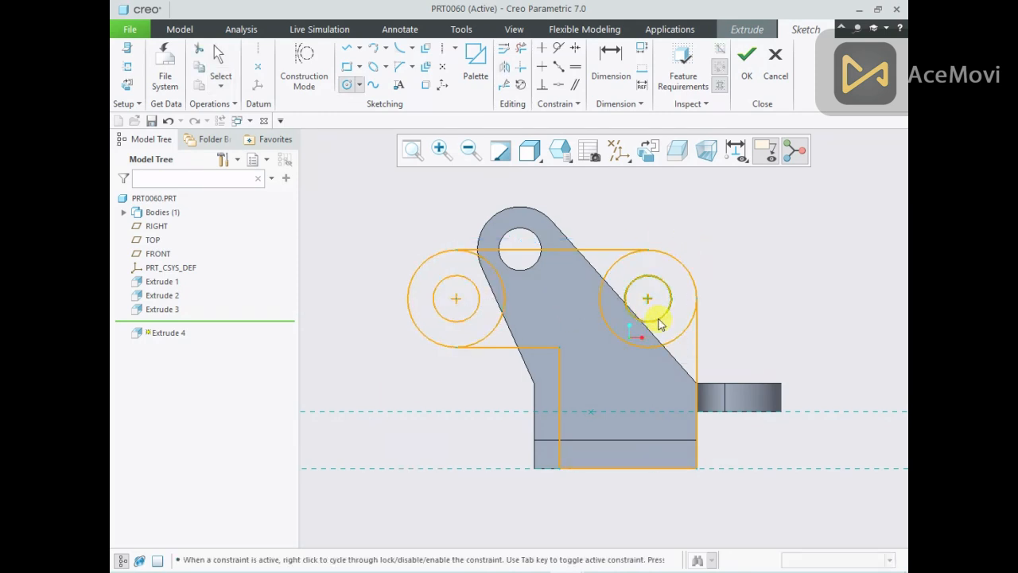
{"action": "middle_click", "coordinate": [740, 300]}
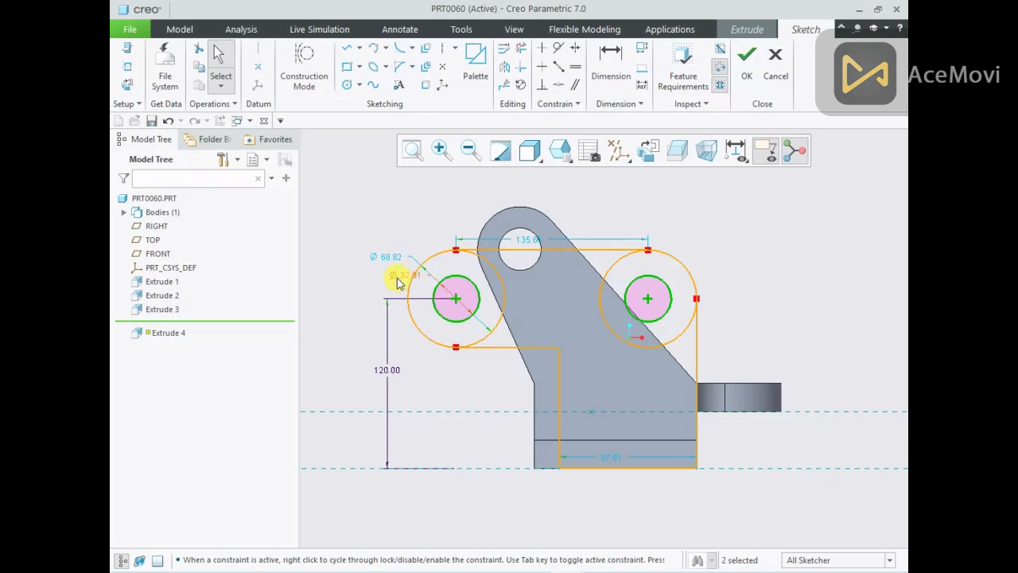
{"action": "left_click", "coordinate": [323, 324]}
Step: Check the diameters in the reference drawing, then set the flange circles to 60 mm and the hole circles to 30 mm
{"action": "left_click", "coordinate": [587, 571]}
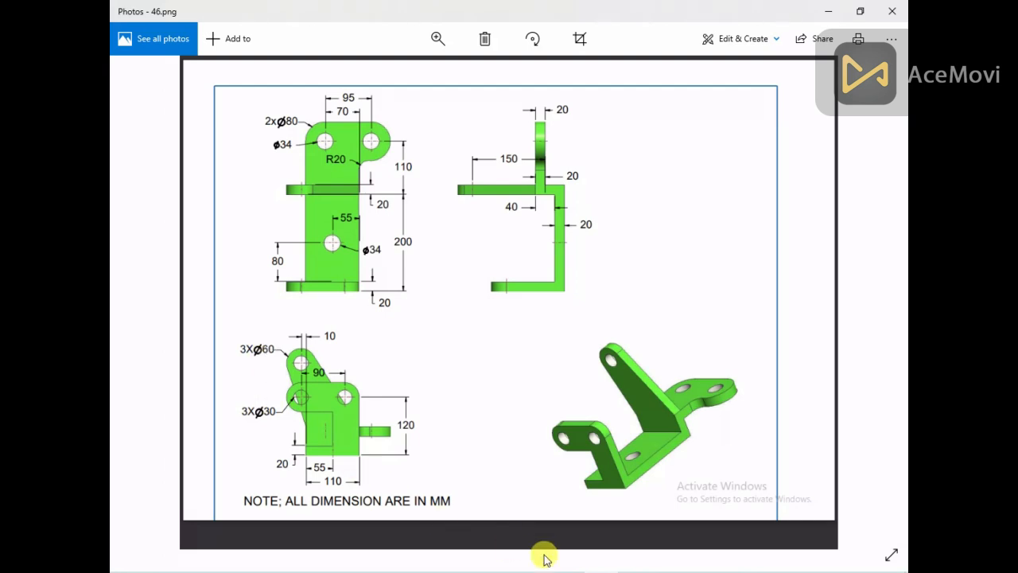
{"action": "left_click", "coordinate": [589, 572]}
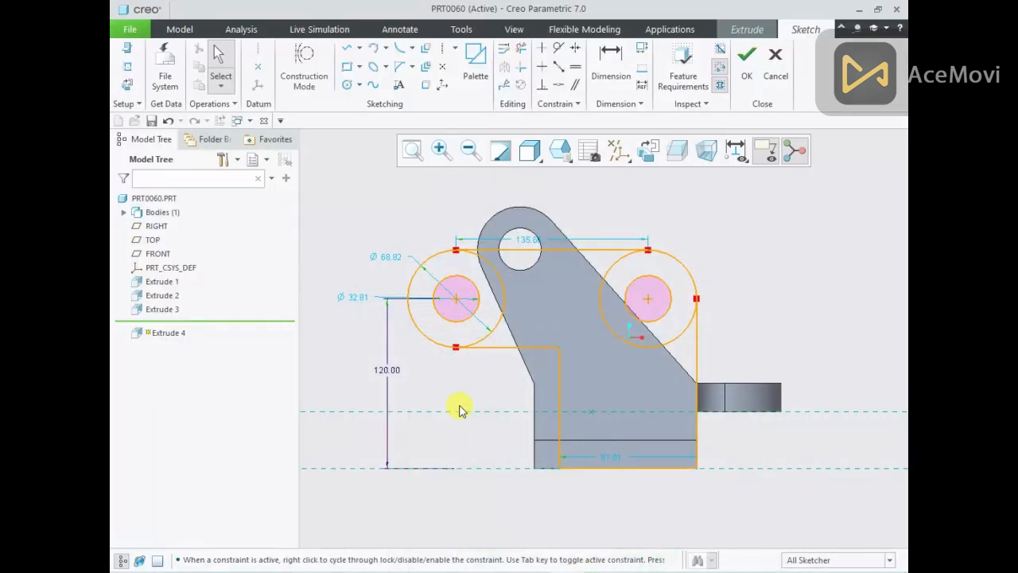
{"action": "double_click", "coordinate": [384, 262]}
{"action": "type", "text": "60"}
{"action": "key", "text": "Return"}
{"action": "double_click", "coordinate": [364, 293]}
{"action": "type", "text": "30"}
{"action": "key", "text": "Return"}
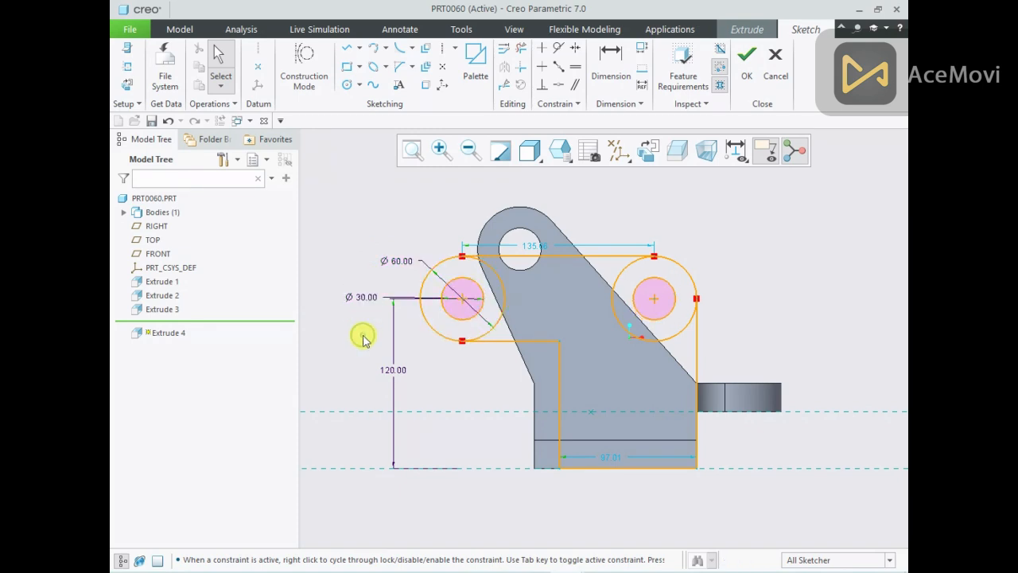
Step: Dimension the flange's inner vertical line 55 mm from the web's side edge
{"action": "right_click", "coordinate": [457, 400]}
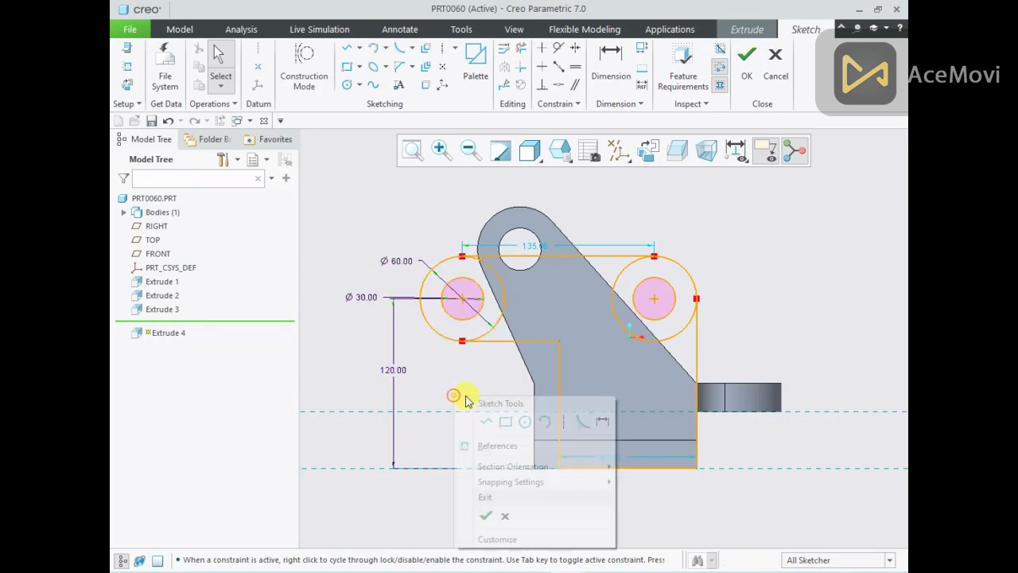
{"action": "left_click", "coordinate": [598, 426]}
{"action": "left_click", "coordinate": [560, 457]}
{"action": "middle_click", "coordinate": [549, 504]}
{"action": "type", "text": "55"}
{"action": "key", "text": "Return"}
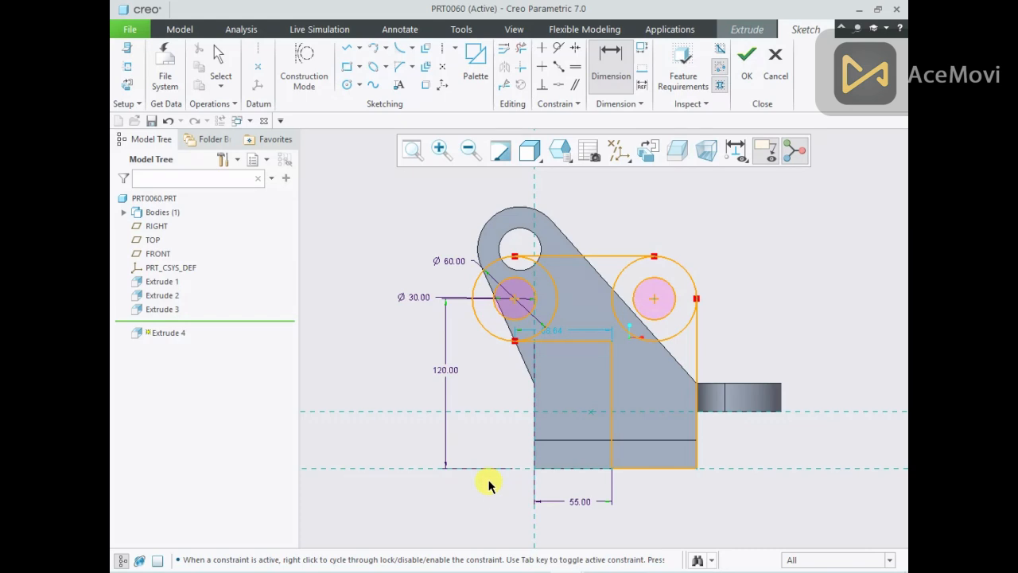
{"action": "middle_click", "coordinate": [393, 377]}
Step: Reposition the 120 mm height dimension and the 30 mm hole diameter dimension clear of the sketch geometry
{"action": "left_click_drag", "start_coordinate": [452, 371], "coordinate": [387, 371]}
{"action": "left_click", "coordinate": [420, 370]}
{"action": "left_click_drag", "start_coordinate": [416, 299], "coordinate": [424, 275]}
{"action": "left_click", "coordinate": [375, 267]}
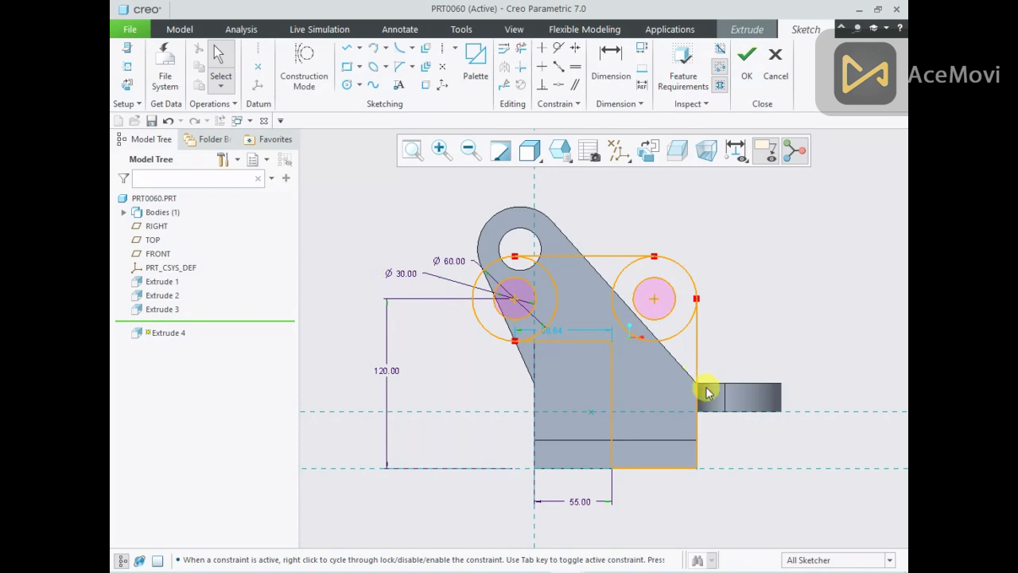
Step: Check the flange outline in the reference drawing, then trim away the inner arcs of both 60 mm circles
{"action": "left_click", "coordinate": [602, 571]}
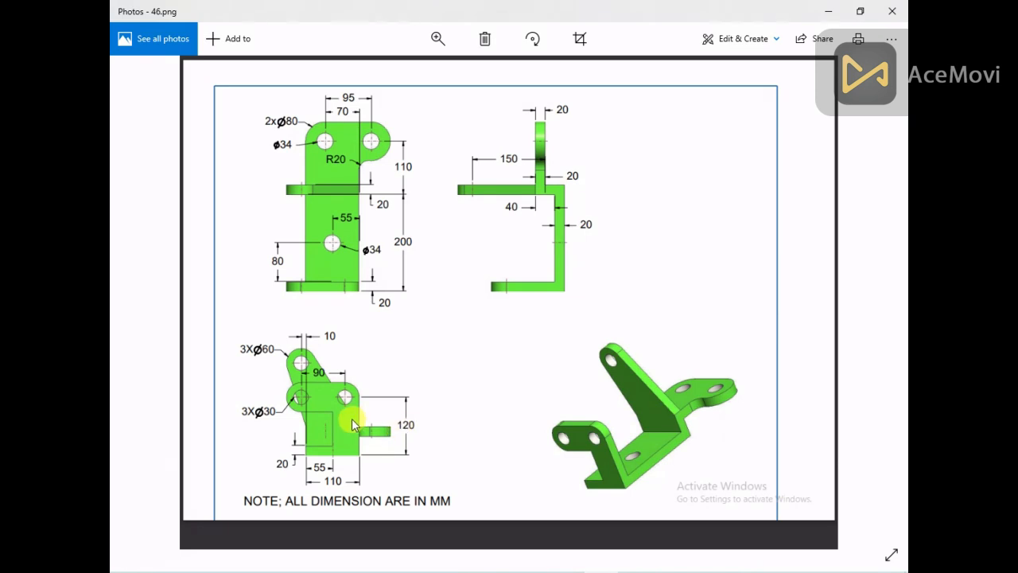
{"action": "left_click", "coordinate": [605, 569]}
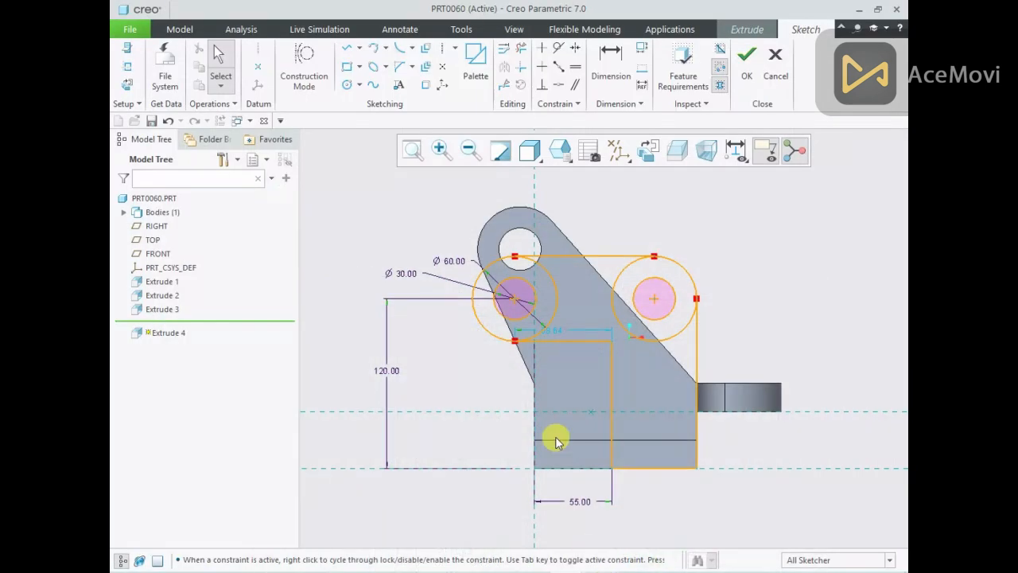
{"action": "left_click", "coordinate": [520, 47]}
{"action": "left_click", "coordinate": [532, 338]}
{"action": "left_click", "coordinate": [613, 281]}
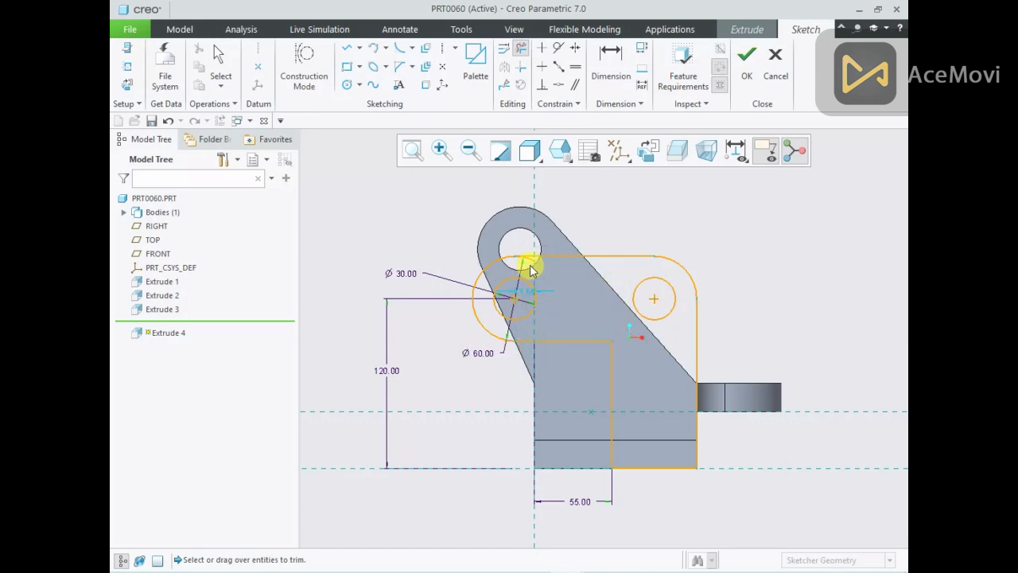
{"action": "middle_click", "coordinate": [700, 263]}
Step: Finish the flange sketch and extrude it 20 mm with the direction flipped inward over the web
{"action": "mouse_move", "coordinate": [700, 263]}
{"action": "middle_mouse_down"}
{"action": "mouse_move", "coordinate": [711, 275]}
{"action": "mouse_move", "coordinate": [677, 294]}
{"action": "middle_mouse_up"}
{"action": "left_click", "coordinate": [746, 70]}
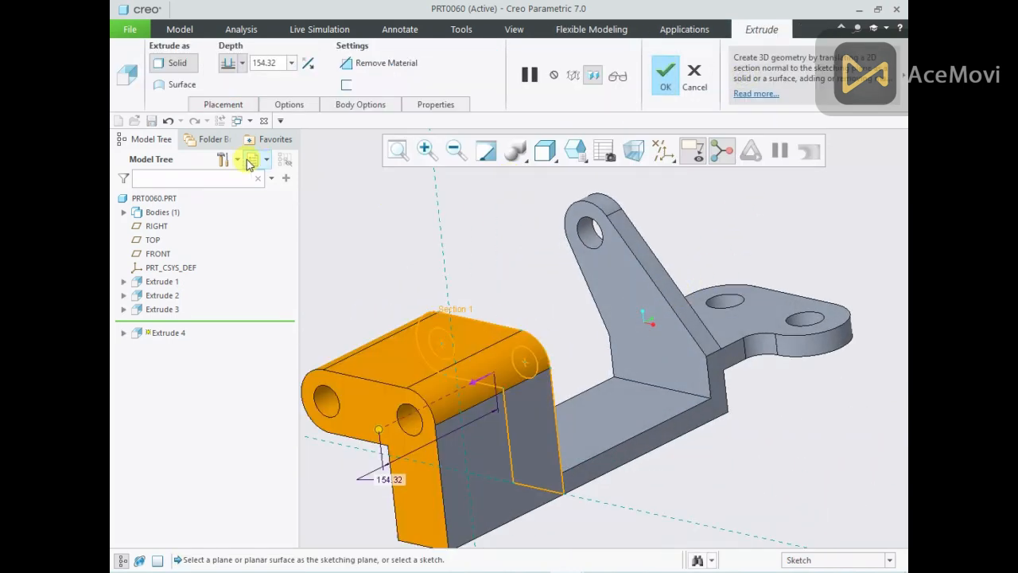
{"action": "left_click", "coordinate": [310, 63]}
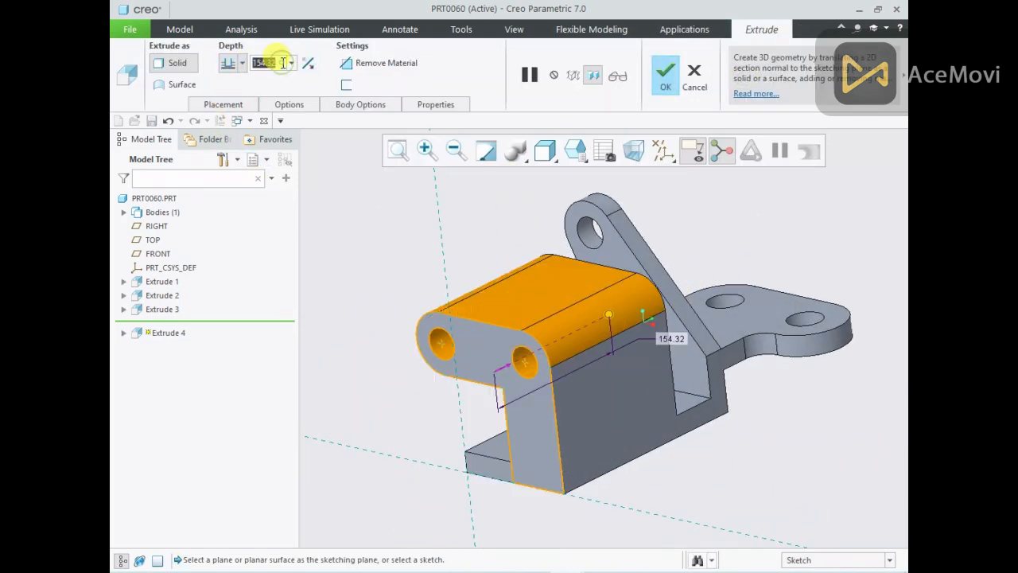
{"action": "type", "text": "20"}
{"action": "key", "text": "Return"}
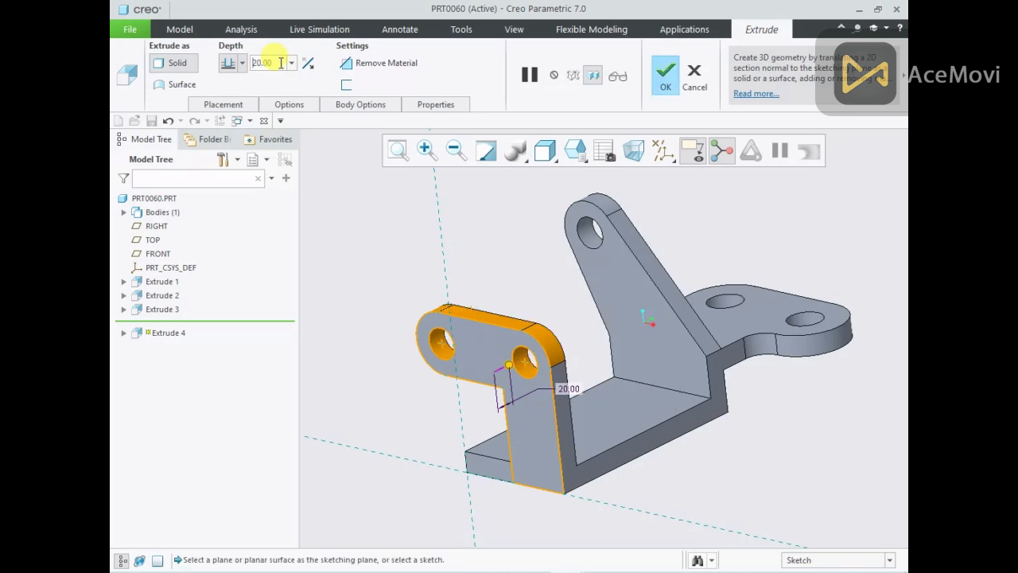
{"action": "left_click", "coordinate": [670, 99]}
{"action": "middle_click_drag", "start_coordinate": [671, 216], "coordinate": [677, 241]}
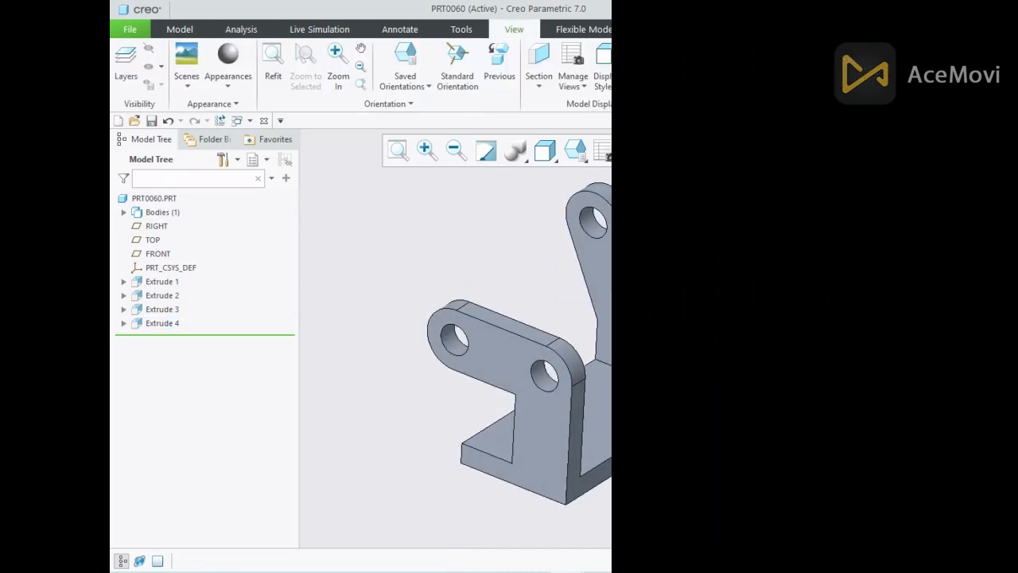